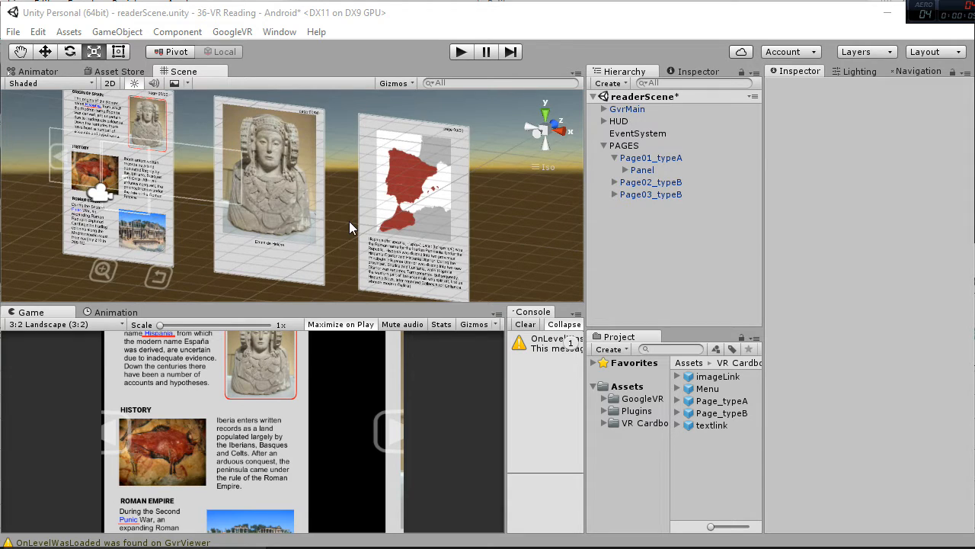
Step: Run the reader scene in Play mode with the game view no longer maximized
scroll(349, 220, up, 2)
middle_drag(311, 231, 410, 261)
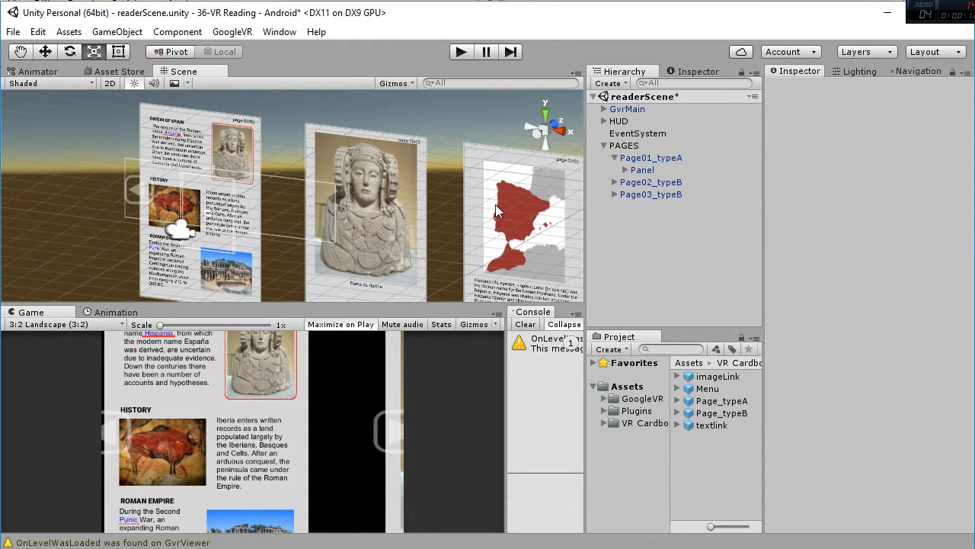
scroll(251, 148, up, 4)
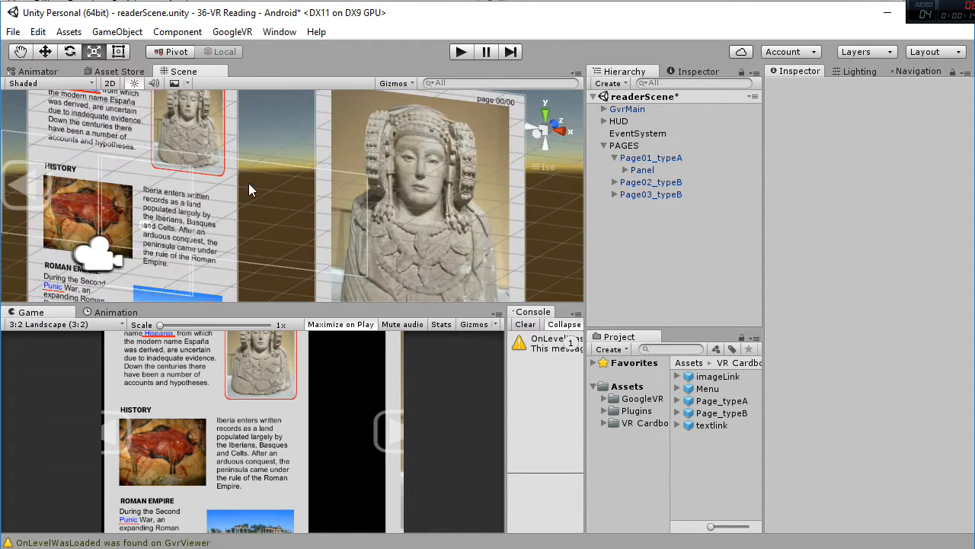
middle_drag(248, 183, 334, 189)
scroll(334, 189, down, 8)
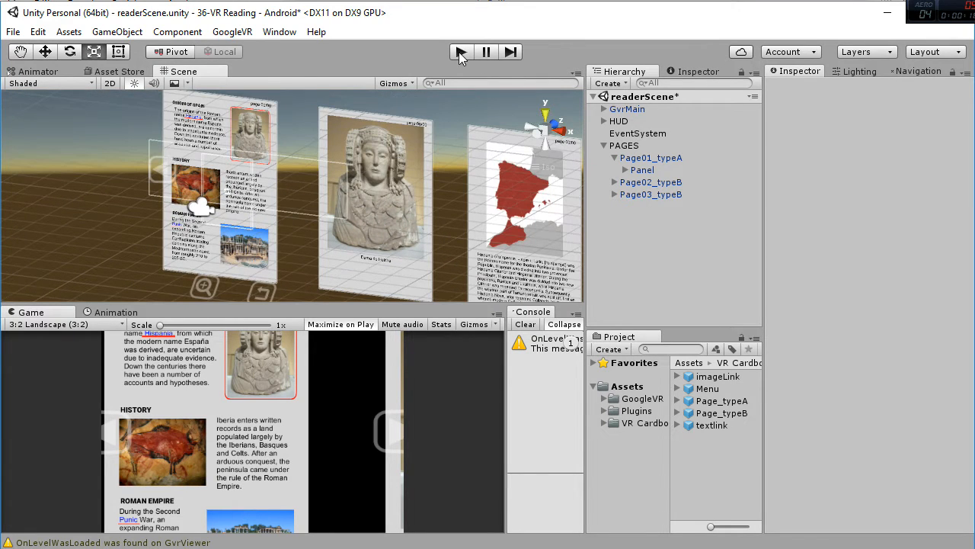
click(459, 52)
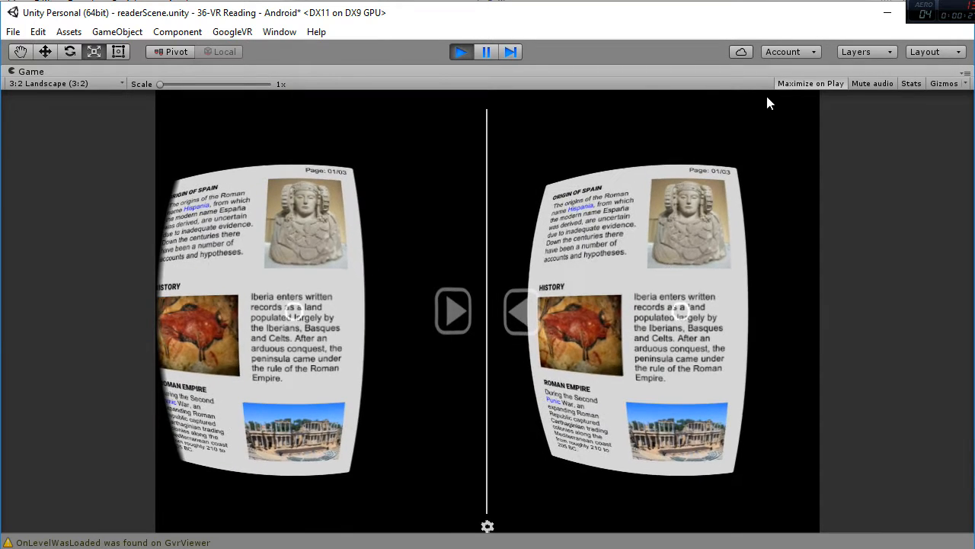
click(485, 52)
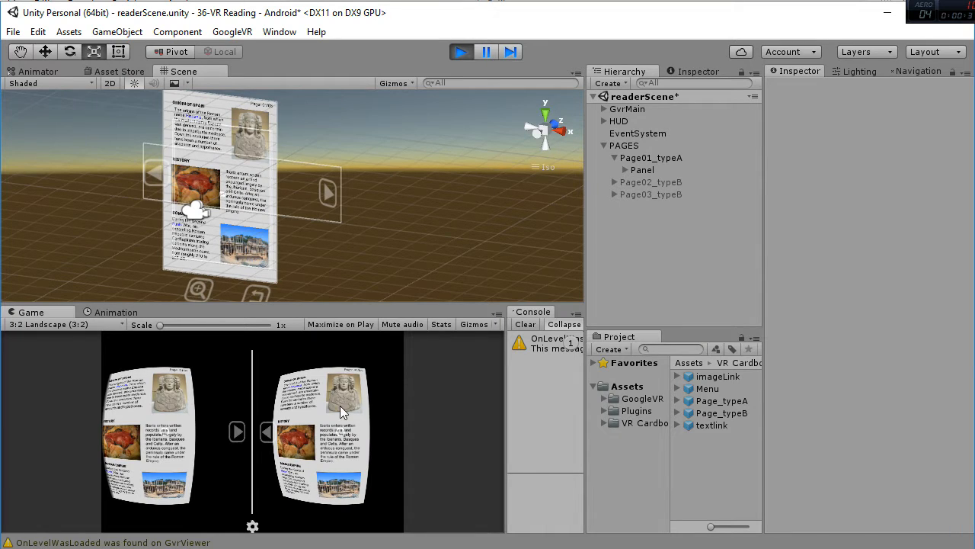
Step: Look around the first page in the running VR view to check how the camera and HUD buttons follow the gaze
key(alt)
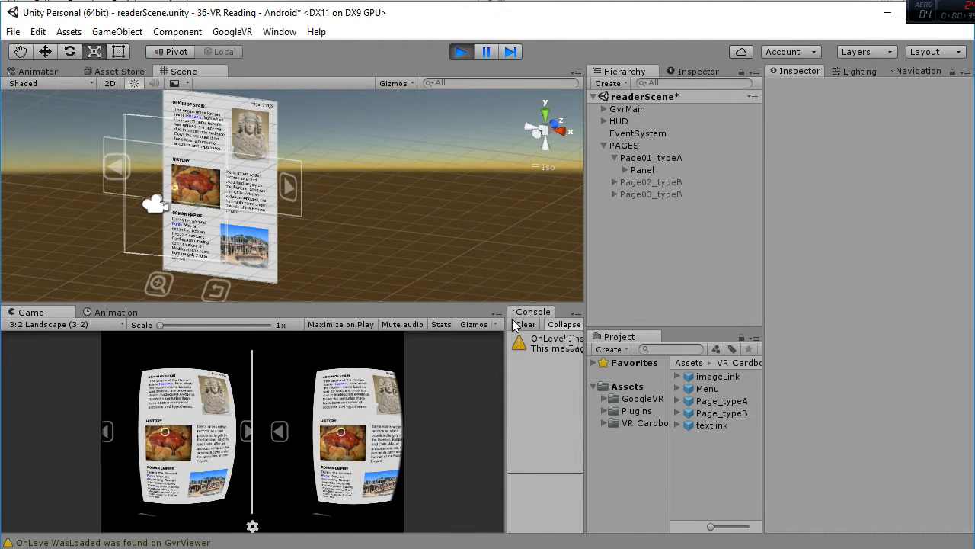
key(alt)
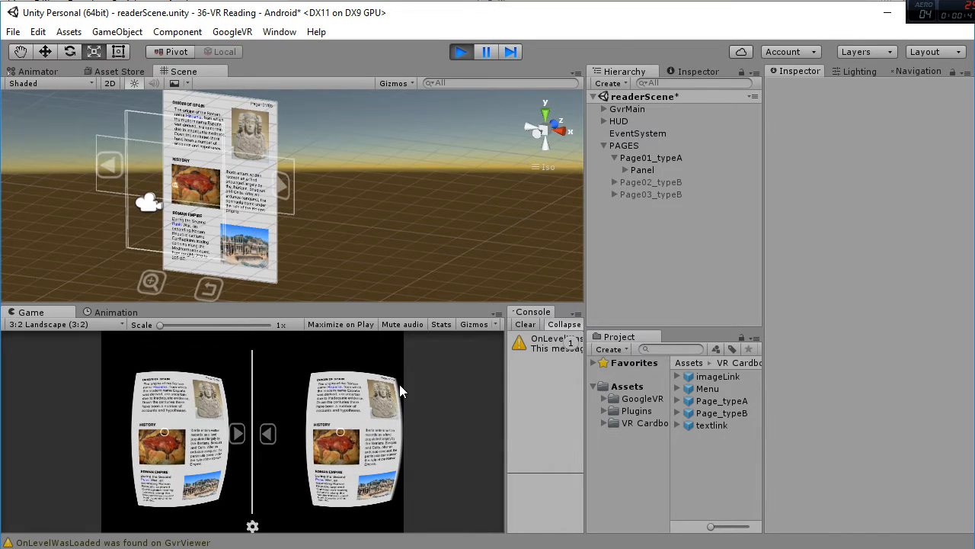
key(alt)
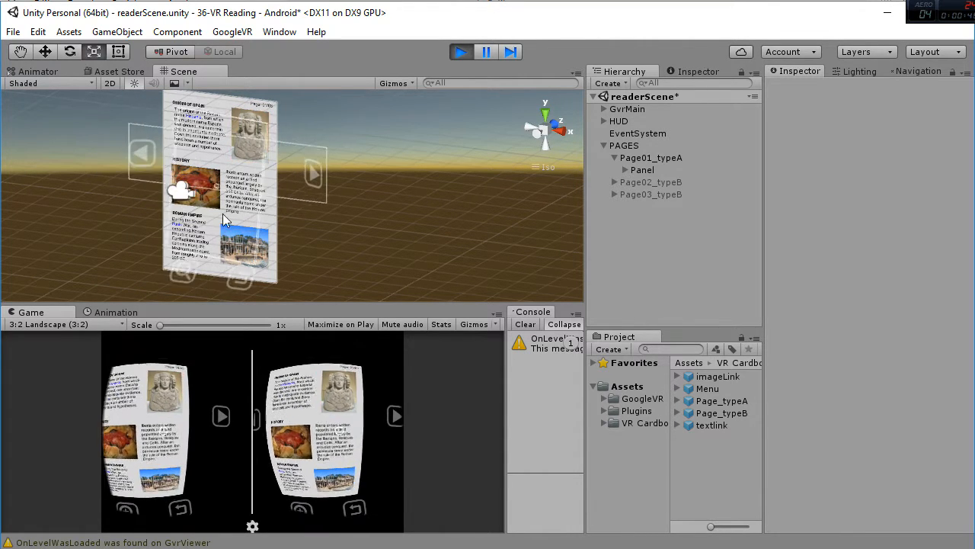
key(alt)
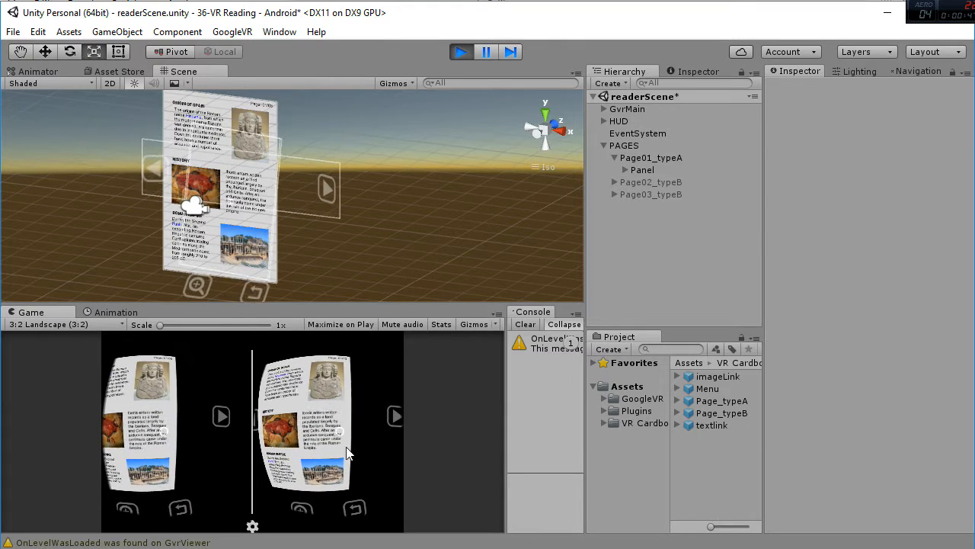
Step: Test GvrMain's Camera Movement zoom in the running scene by enabling Zoom On, looking around the page, and disabling it again
click(625, 109)
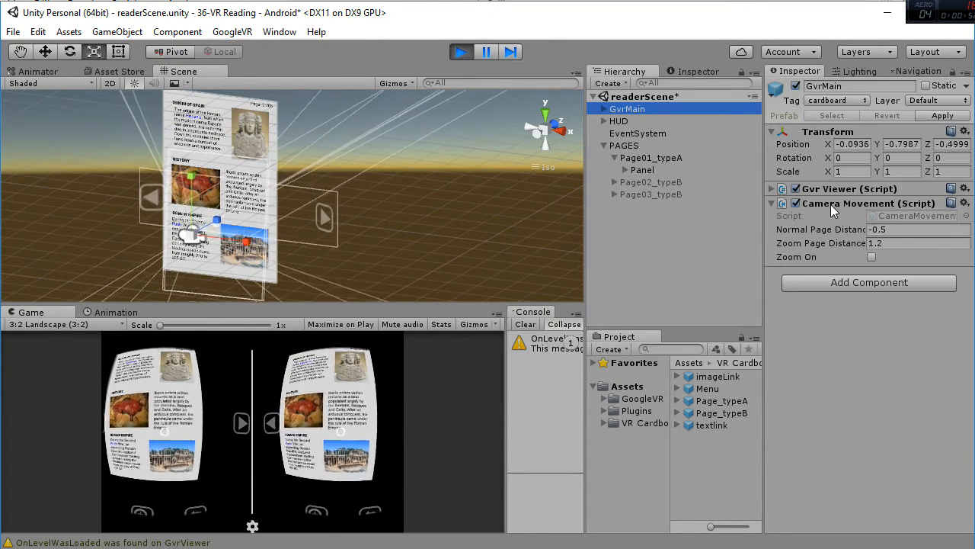
click(372, 445)
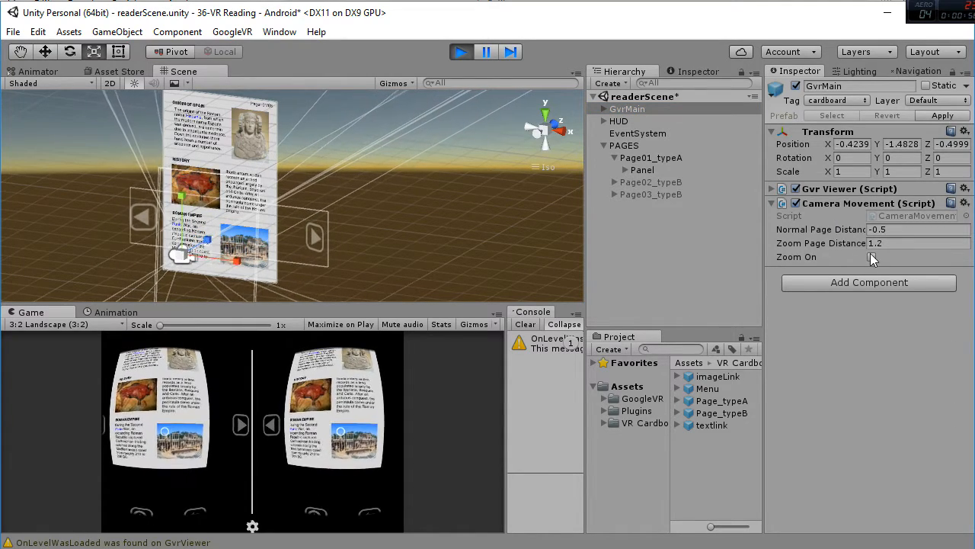
click(872, 256)
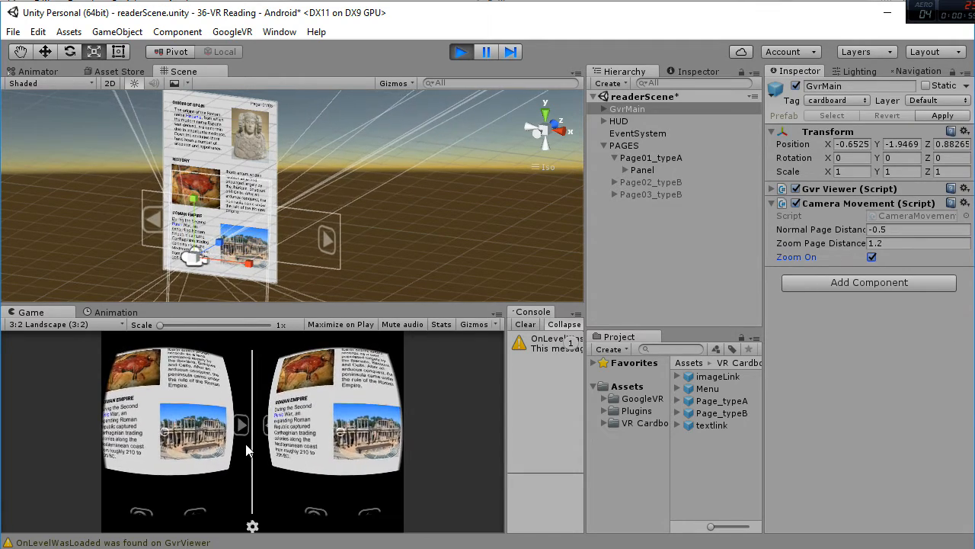
key(alt)
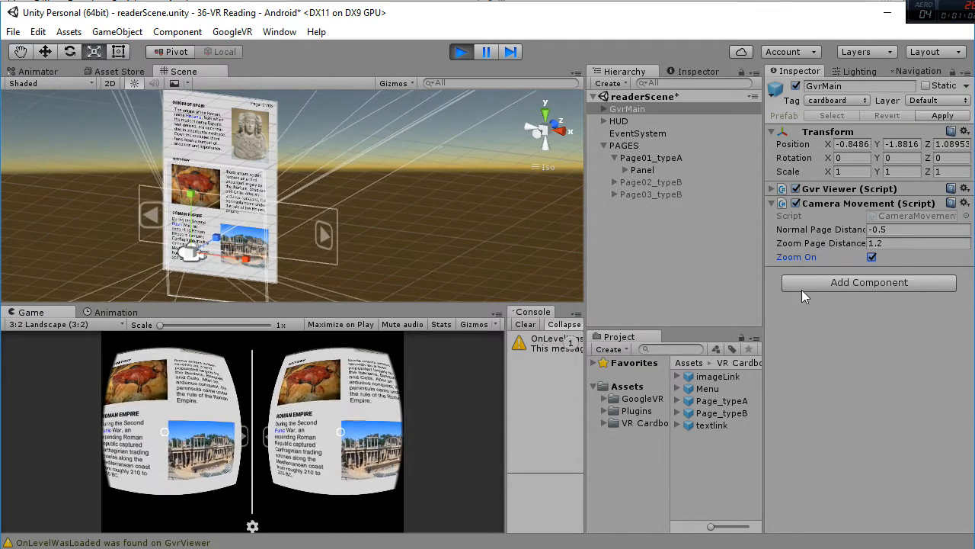
click(872, 257)
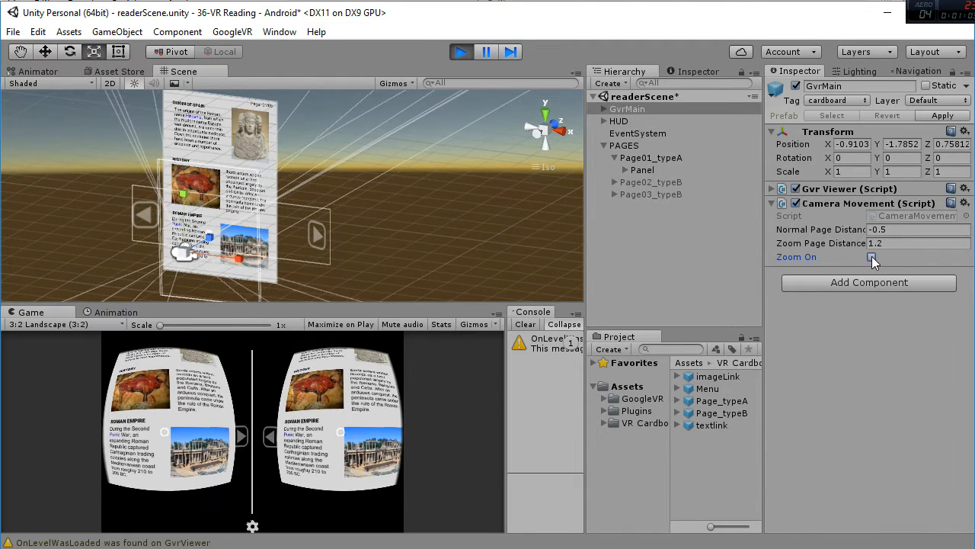
Step: Zoom in on the page with the magnifier in the VR view, look around, and disable Zoom On for GvrMain
key(alt)
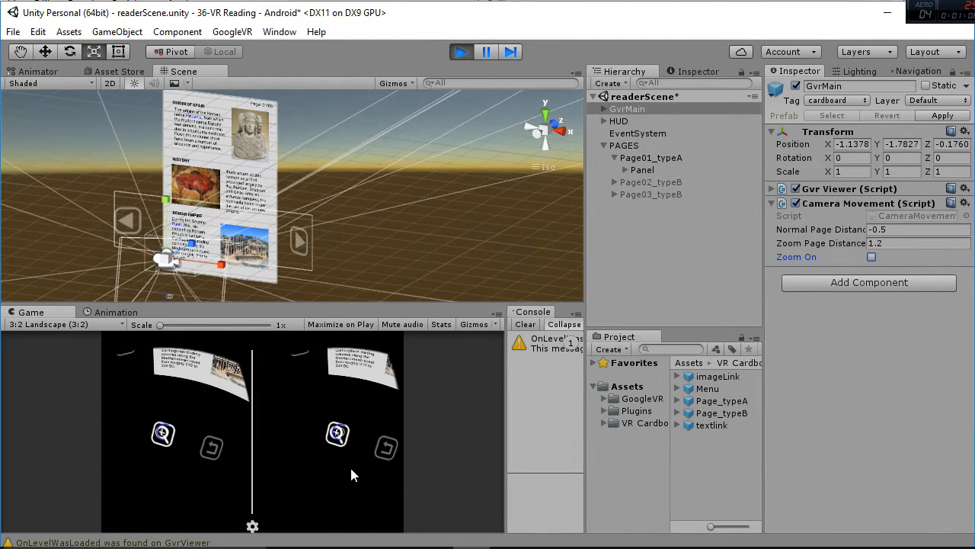
click(350, 465)
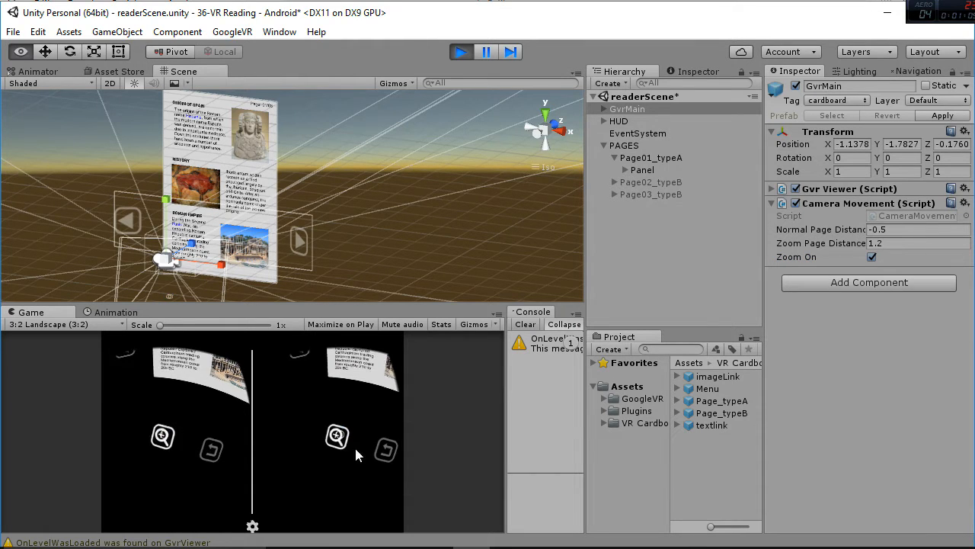
key(alt)
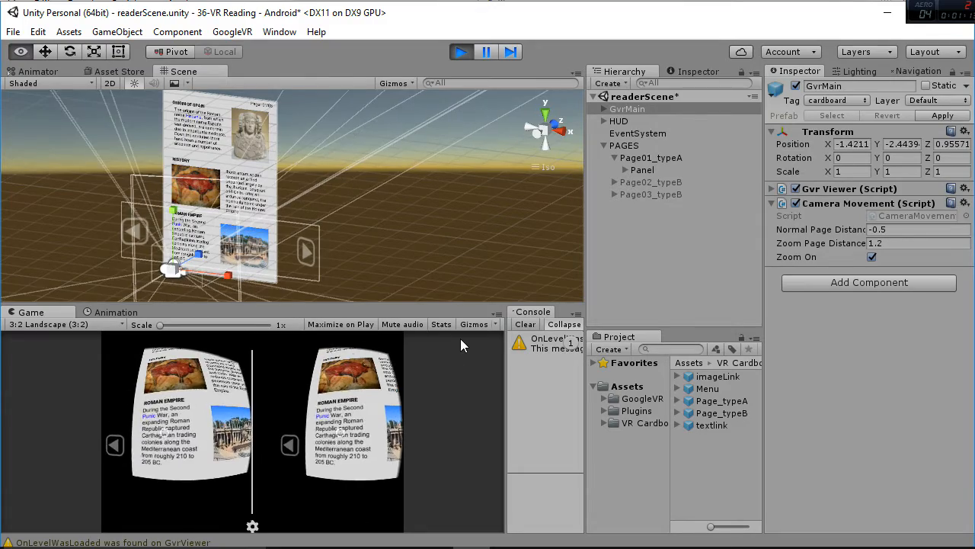
click(872, 257)
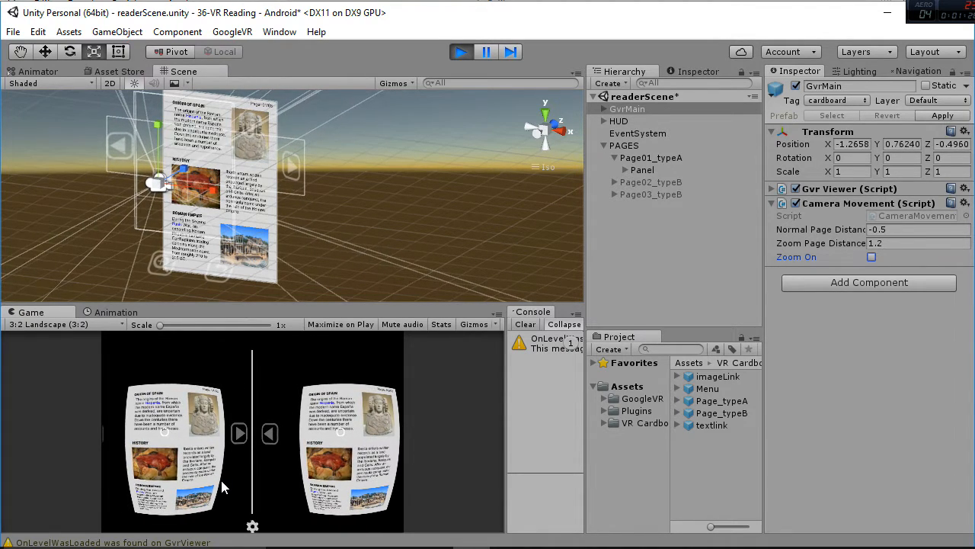
Step: Test the VR page arrows by going forward to page 2, back to page 1, and forward to page 2 again
key(alt)
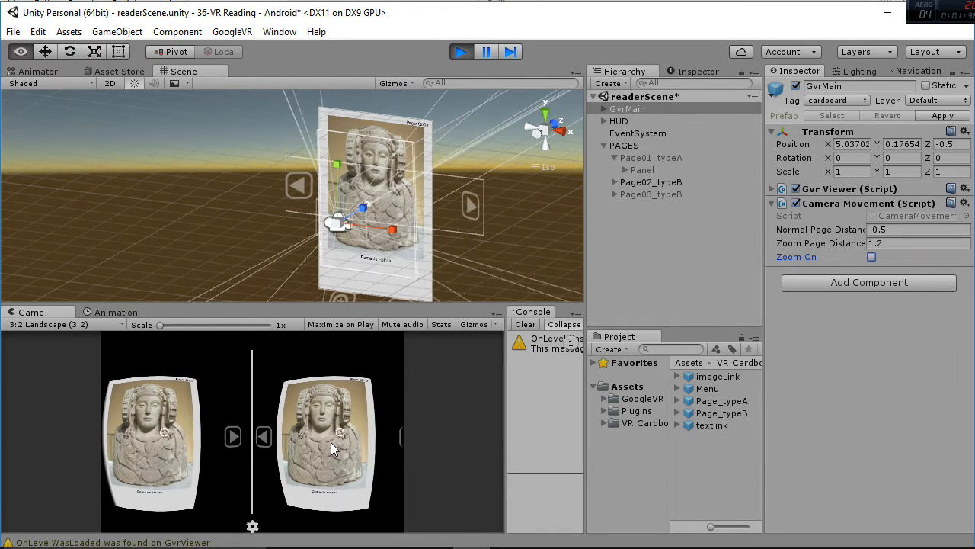
key(alt)
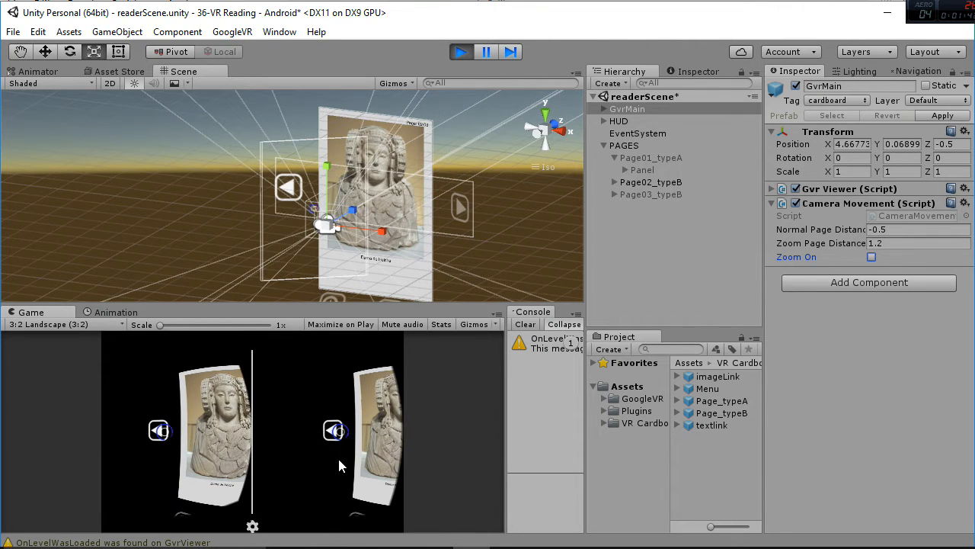
click(338, 456)
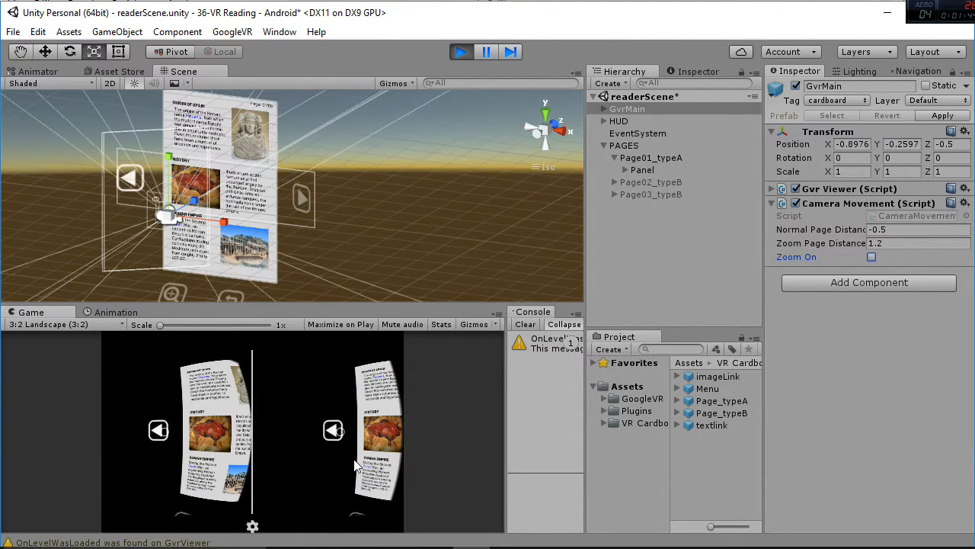
key(alt)
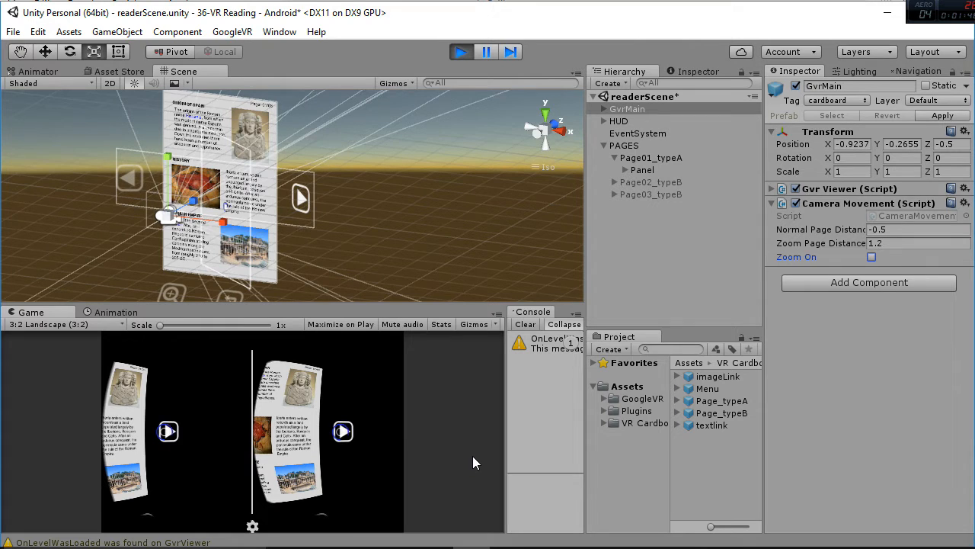
click(473, 456)
key(alt)
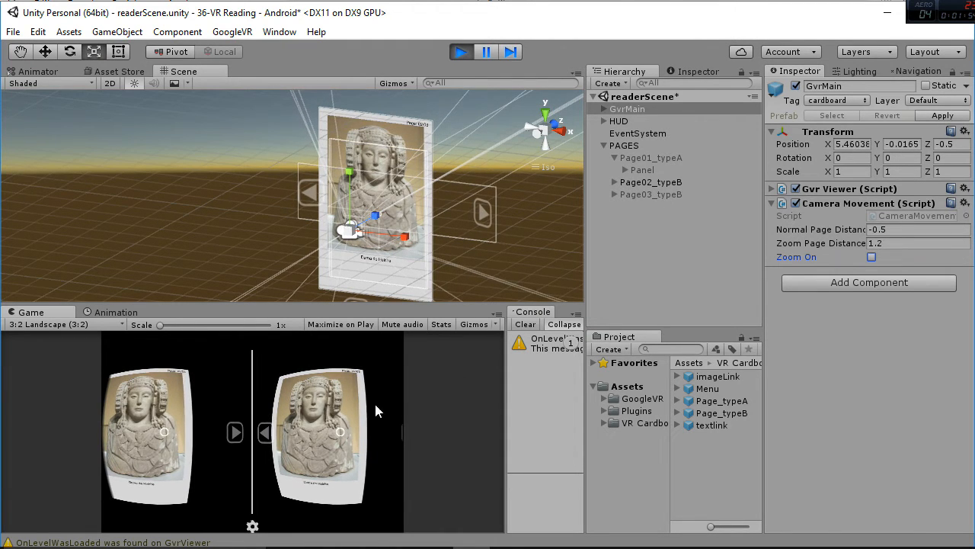
Step: Advance to page 3 with the VR forward arrow, examine the page, and stop Play mode
key(alt)
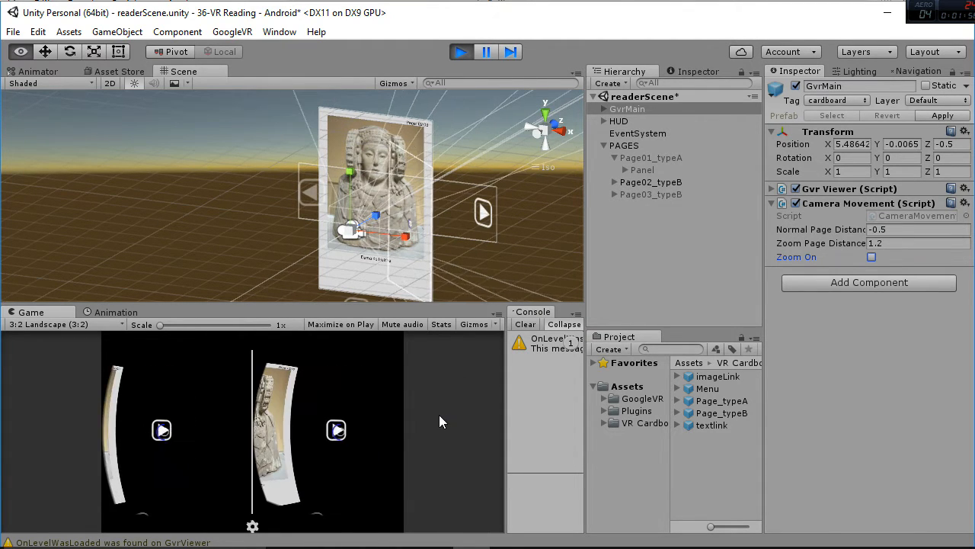
click(436, 414)
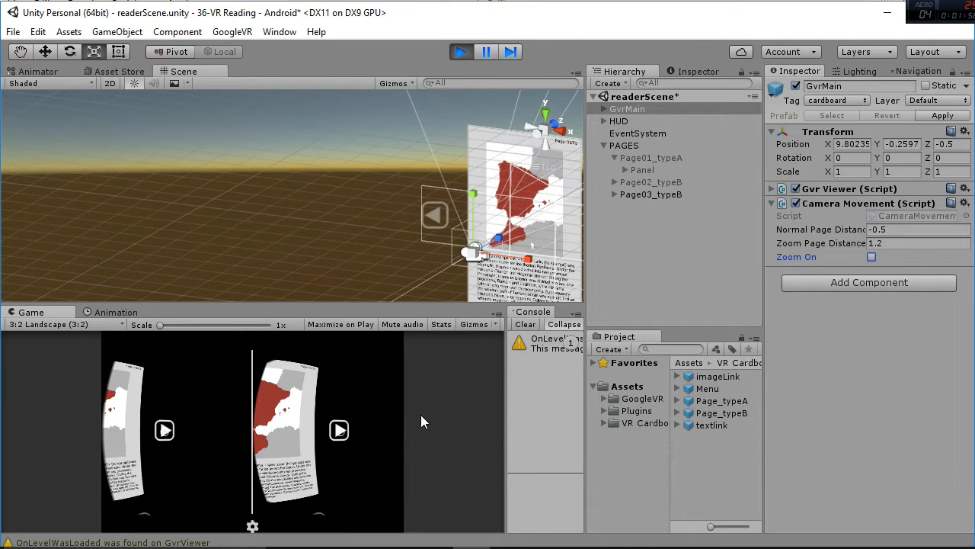
key(alt)
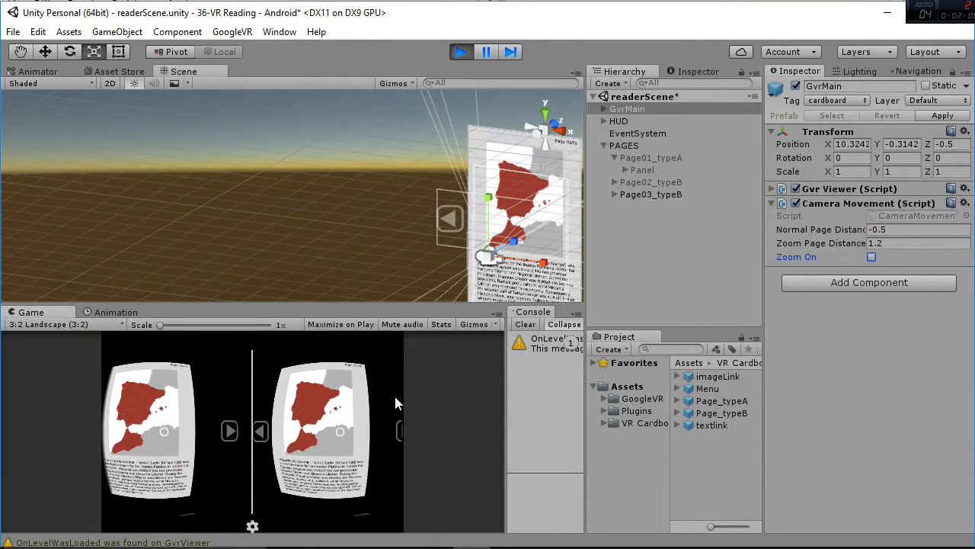
scroll(419, 211, down, 2)
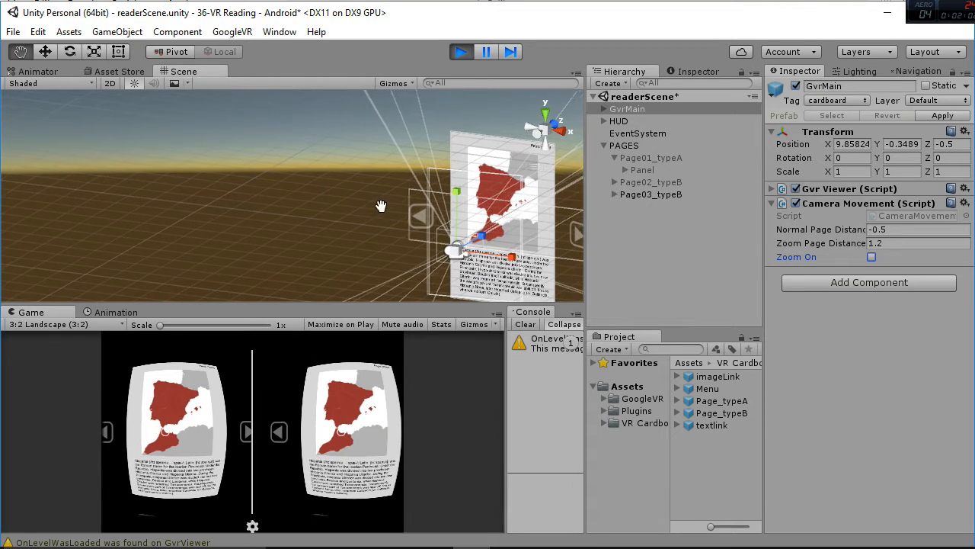
middle_drag(381, 209, 338, 197)
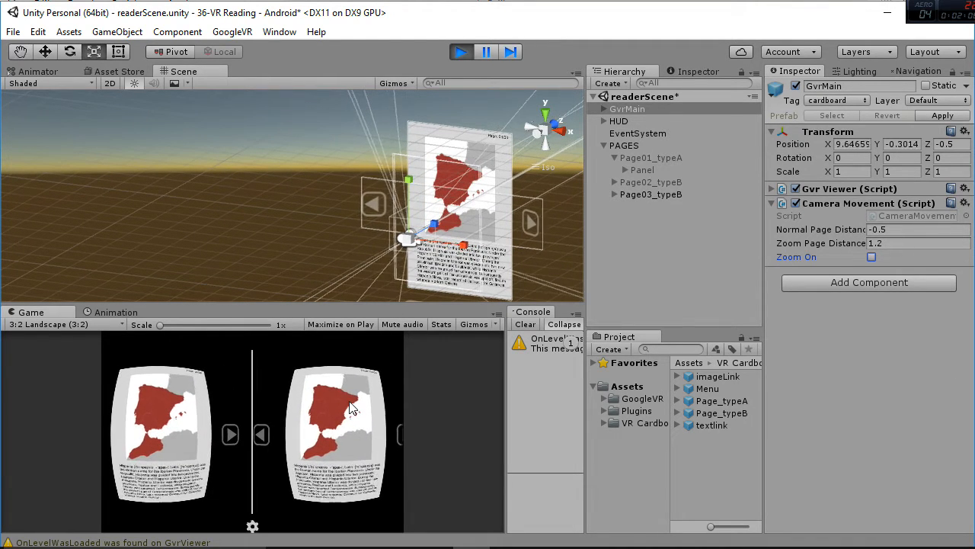
click(461, 51)
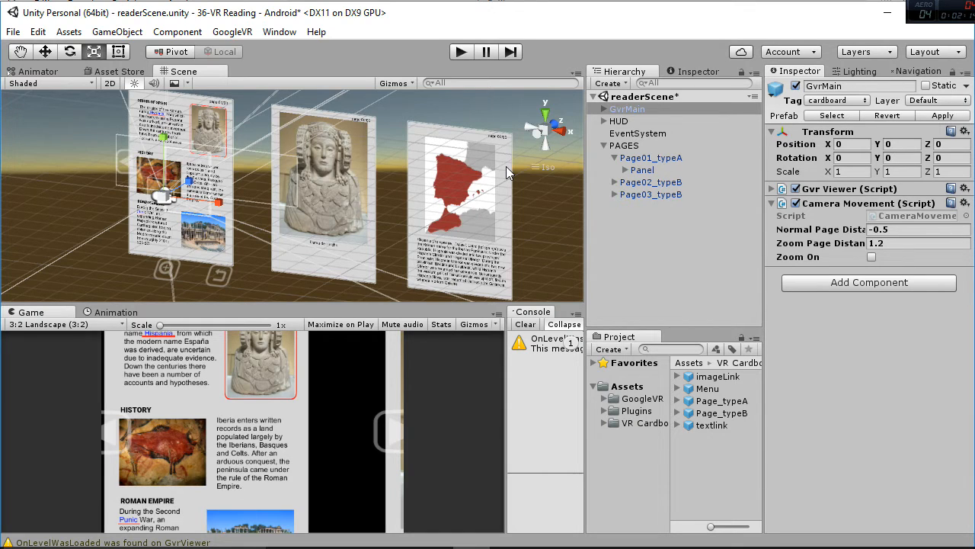
Step: Add the Page_typeB prefab from the VR Cardboard Prefabs folder as the last child of PAGES
click(614, 158)
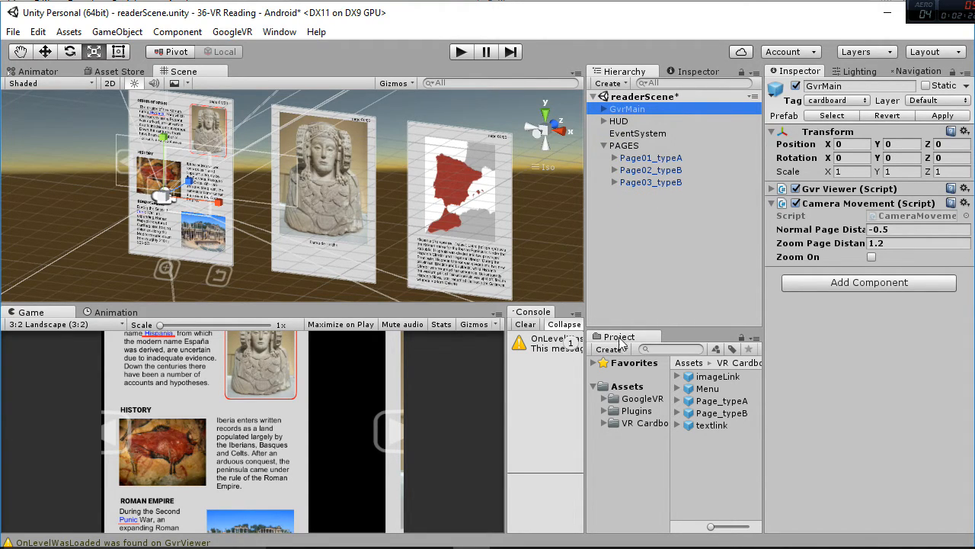
click(603, 423)
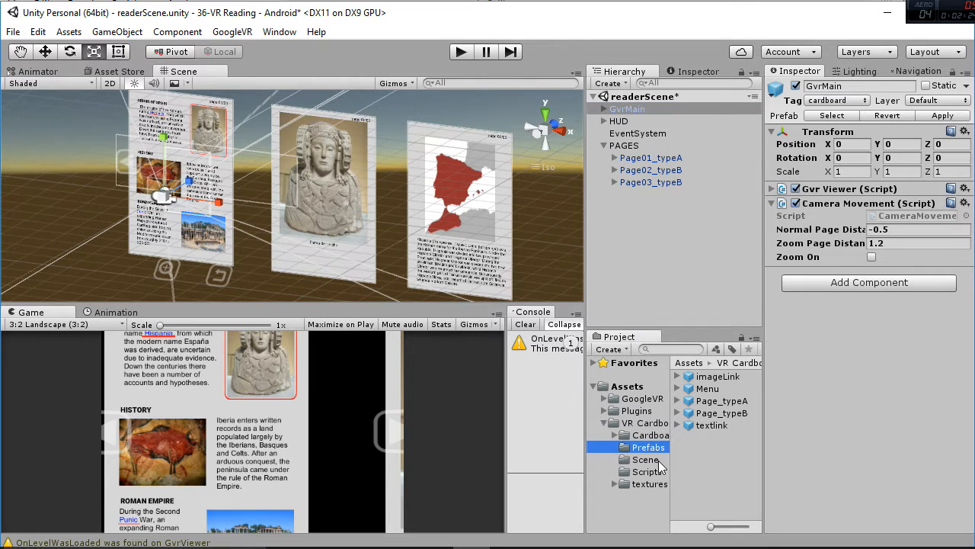
click(719, 415)
drag(719, 415, 643, 188)
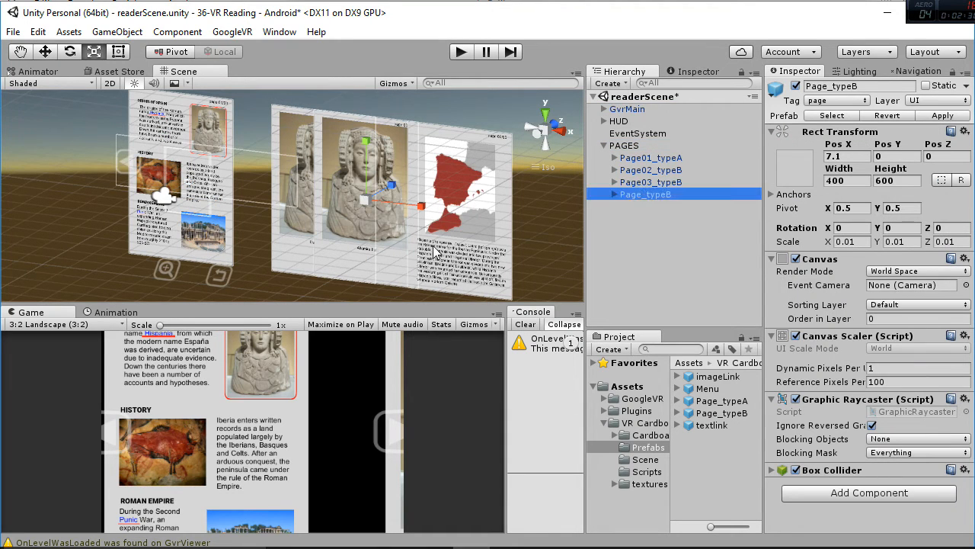
Step: Move the new Page_typeB along the X axis to about 15.36, beyond the third page
key(w)
drag(420, 206, 630, 229)
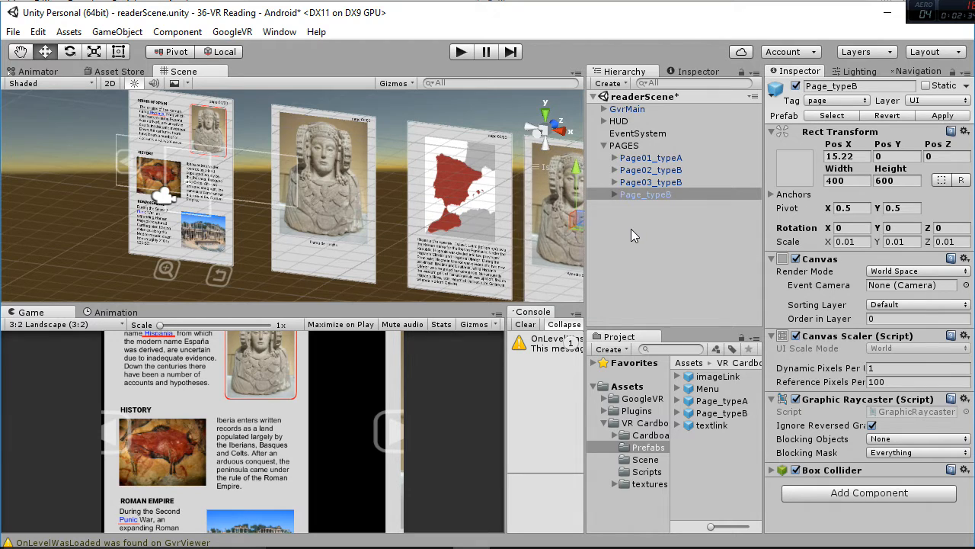
middle_drag(521, 210, 417, 189)
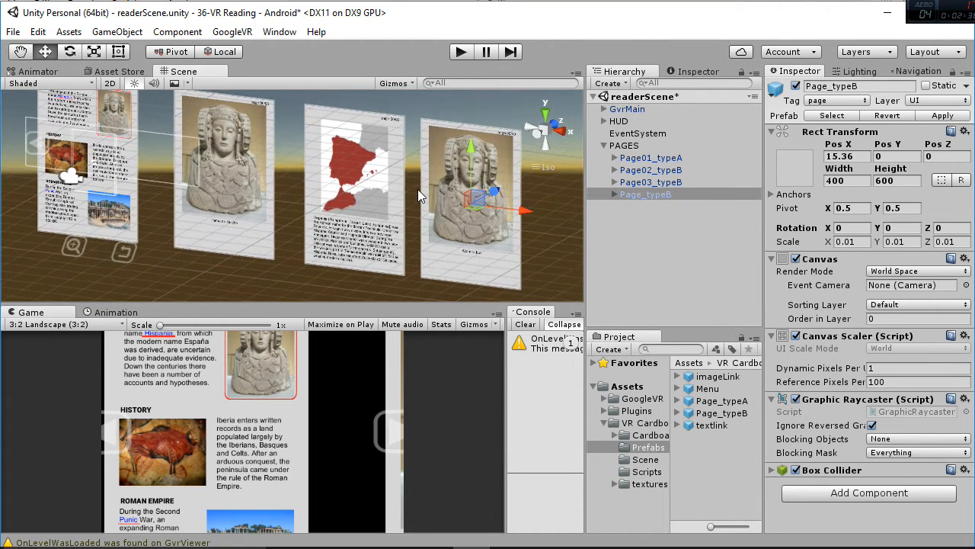
Step: Set the source image of the new Page_typeB's CENTER_PART Image to the 05-punicWar sprite
click(614, 196)
click(624, 207)
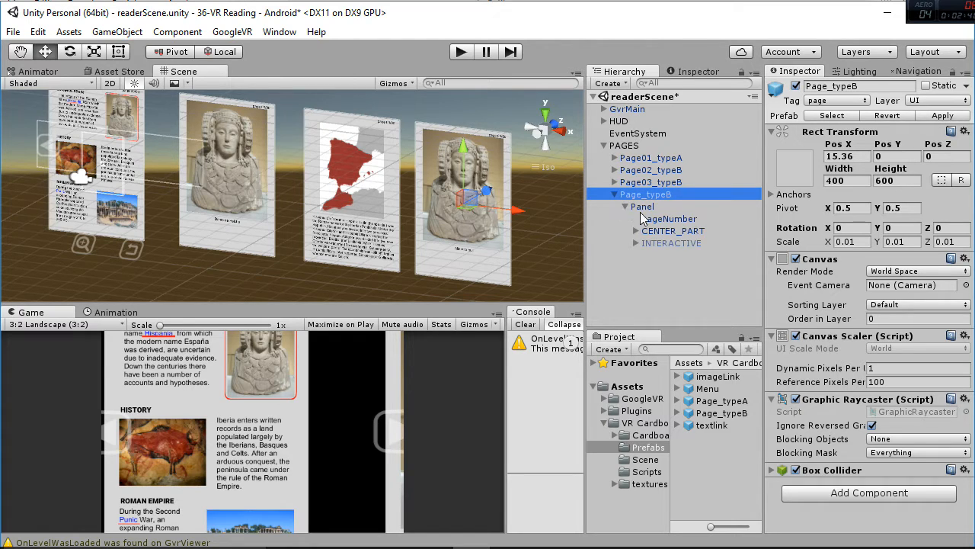
click(636, 231)
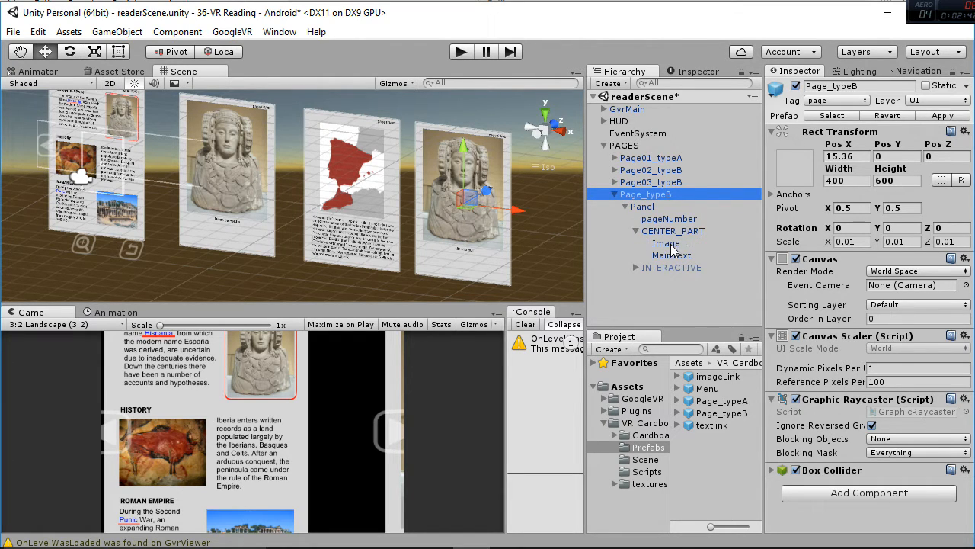
click(671, 244)
click(674, 255)
click(671, 248)
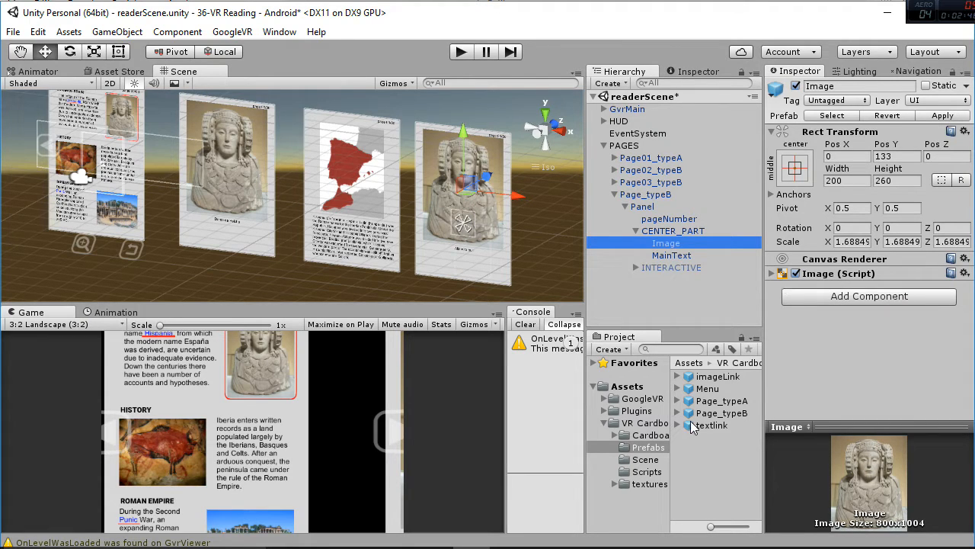
click(778, 274)
click(966, 286)
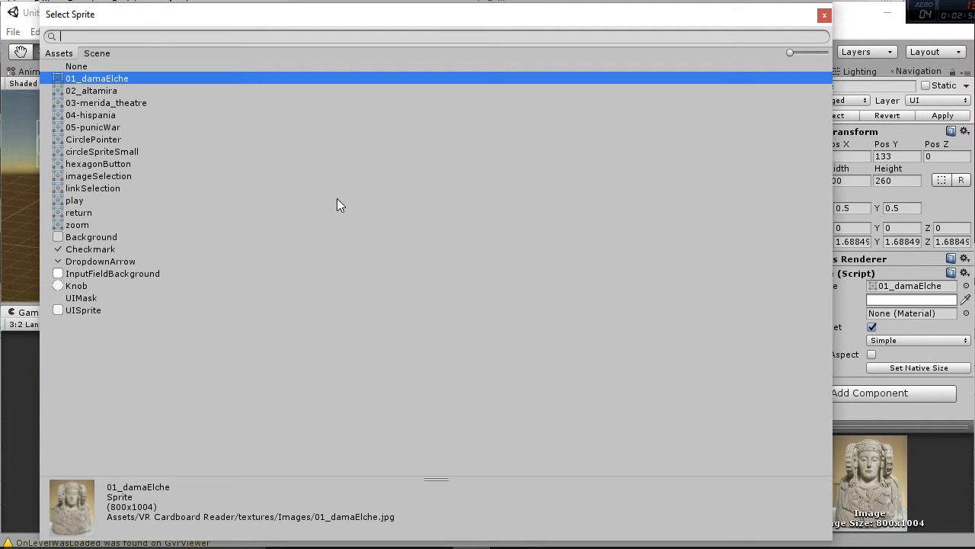
double_click(114, 128)
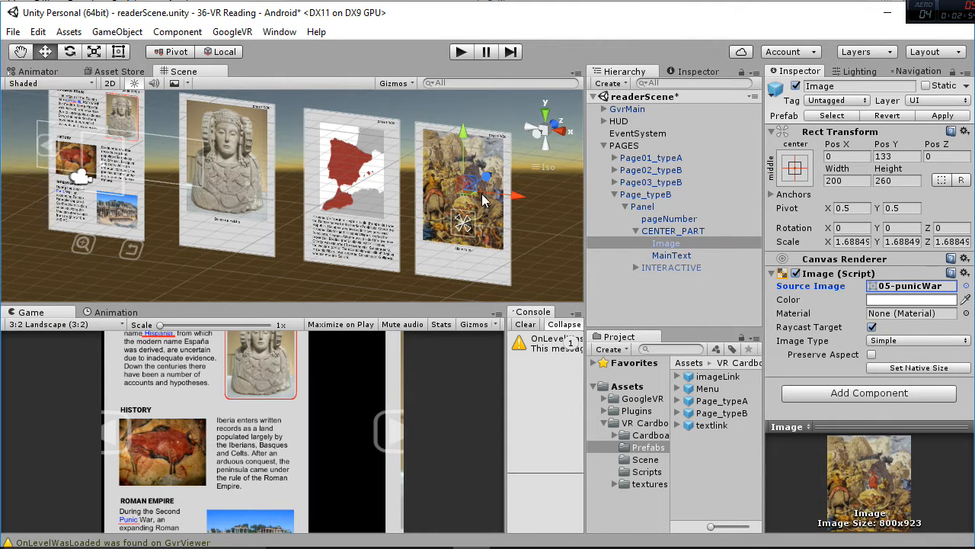
Step: Change the new page's MainText caption to "Punic War" and collapse its Panel hierarchy
click(677, 258)
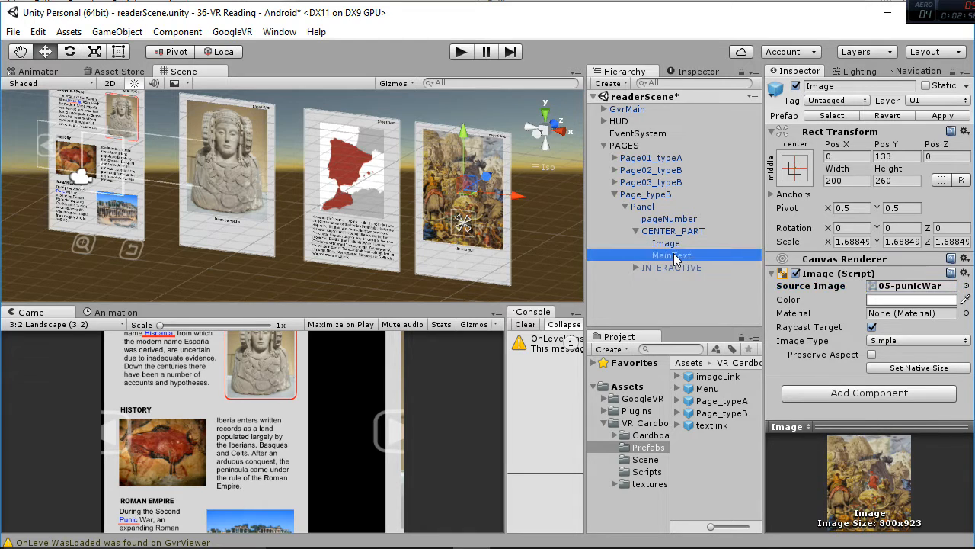
drag(852, 303, 754, 302)
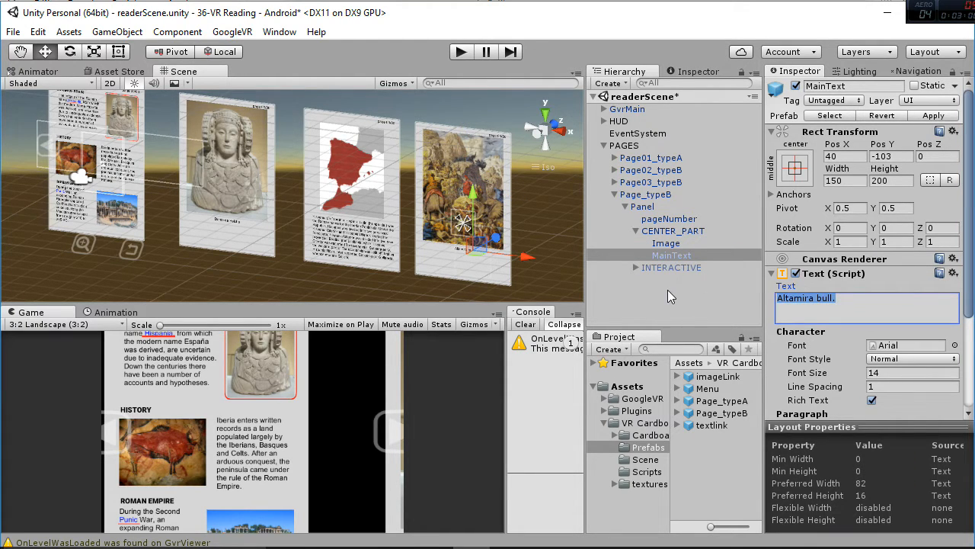
text(Pu)
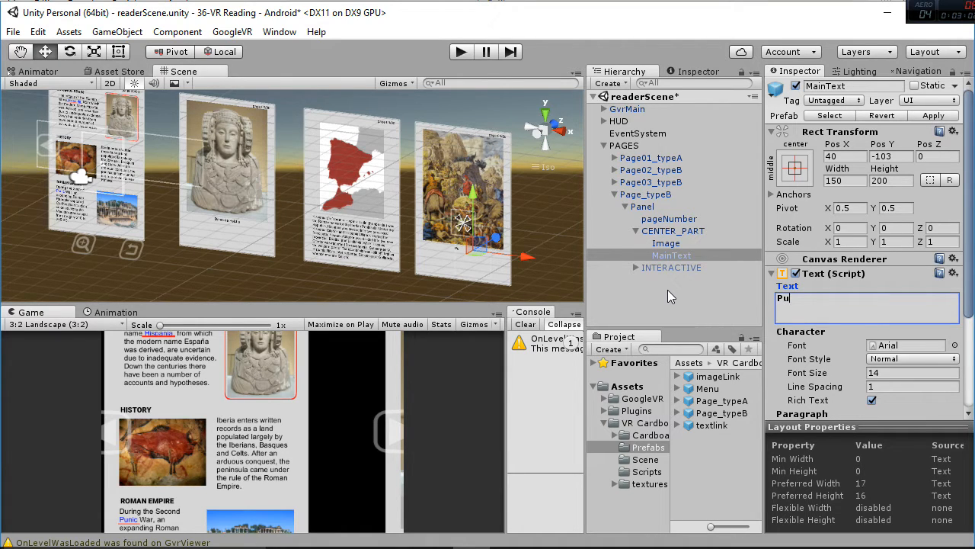
text(nic War)
click(667, 290)
scroll(499, 243, up, 2)
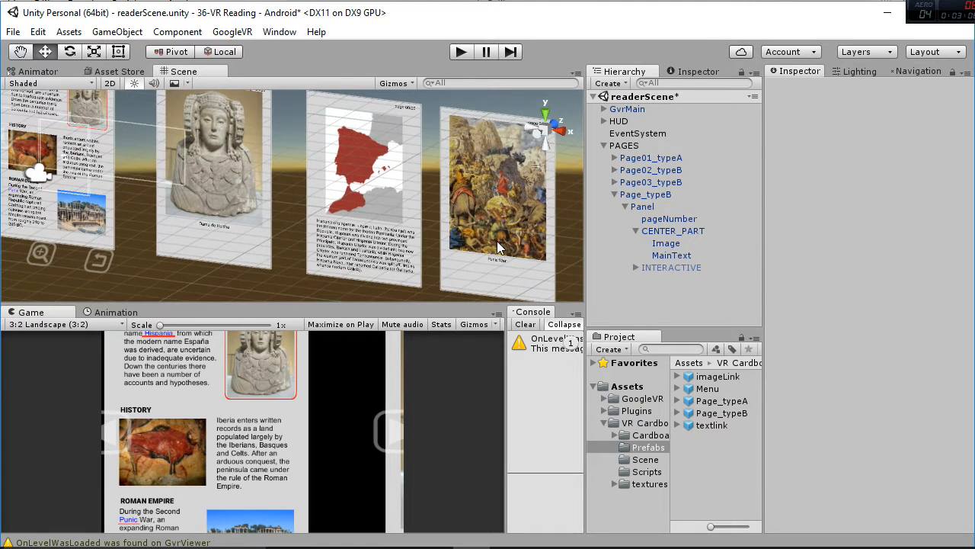
click(637, 231)
click(626, 207)
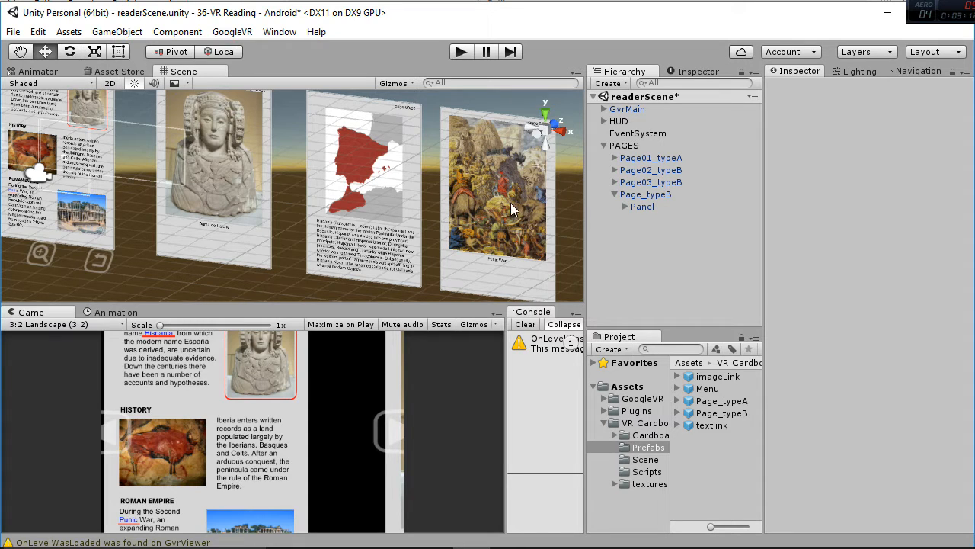
Step: Delete textlink_02, the underline link below the word "Punic", from Page01_typeA's INTERACTABLE group
middle_drag(215, 181, 384, 204)
scroll(305, 223, up, 6)
scroll(304, 223, up, 8)
middle_drag(186, 242, 326, 223)
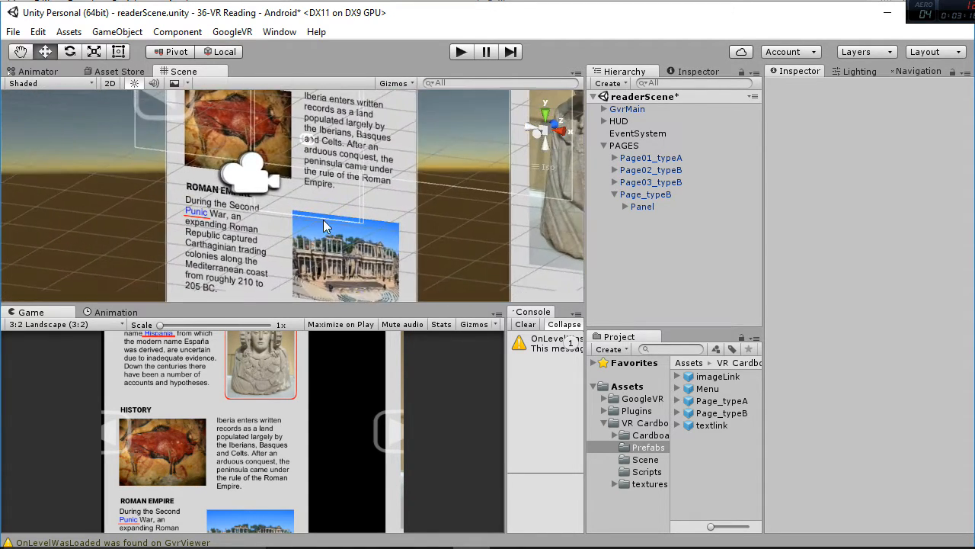
scroll(326, 224, up, 6)
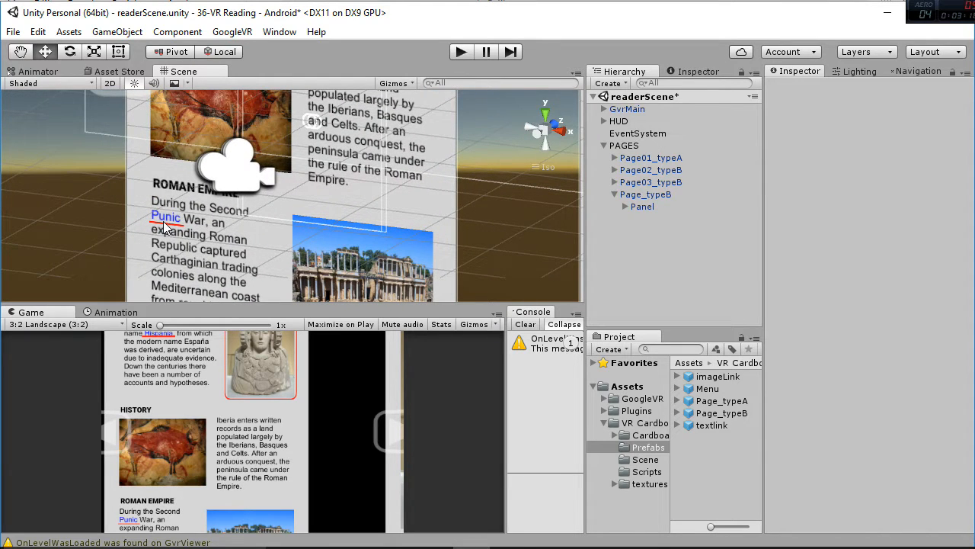
click(614, 159)
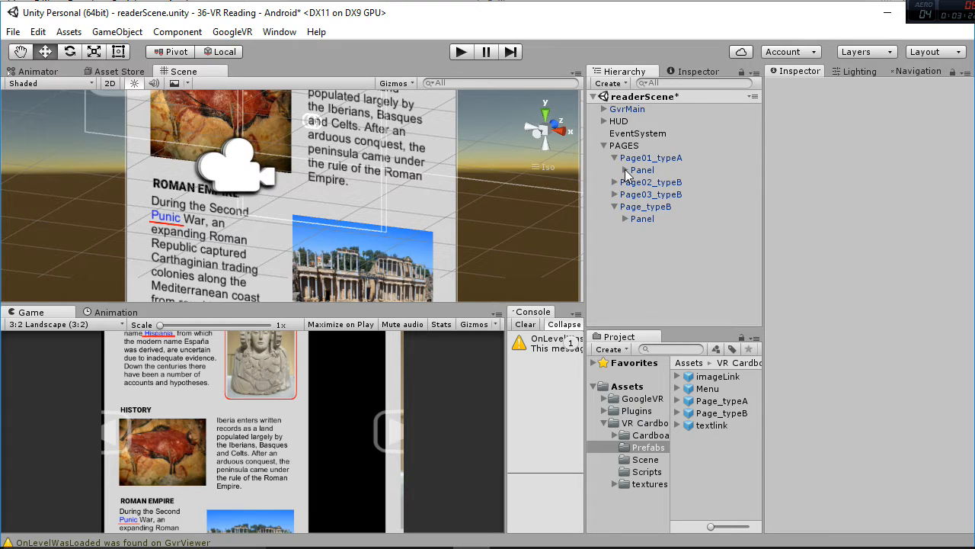
click(625, 170)
scroll(663, 251, down, 3)
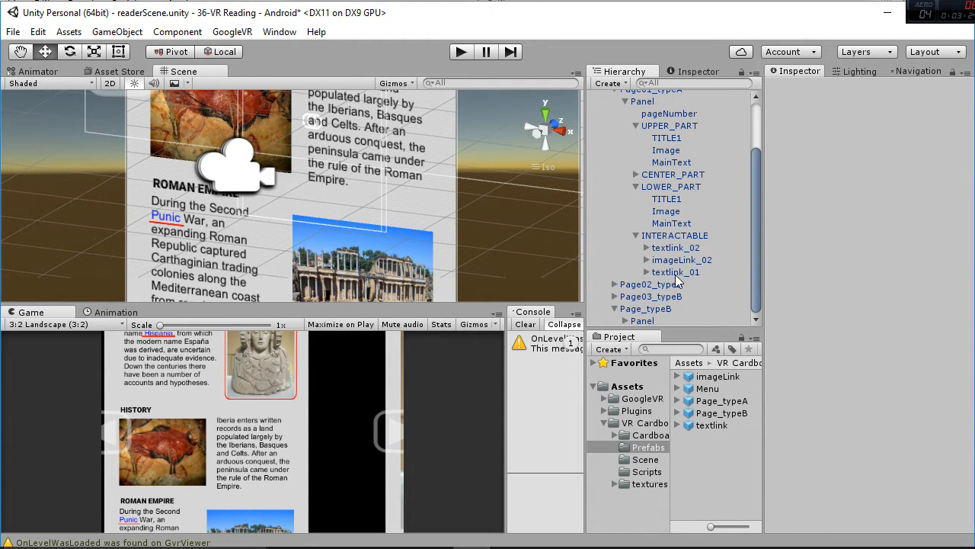
click(675, 248)
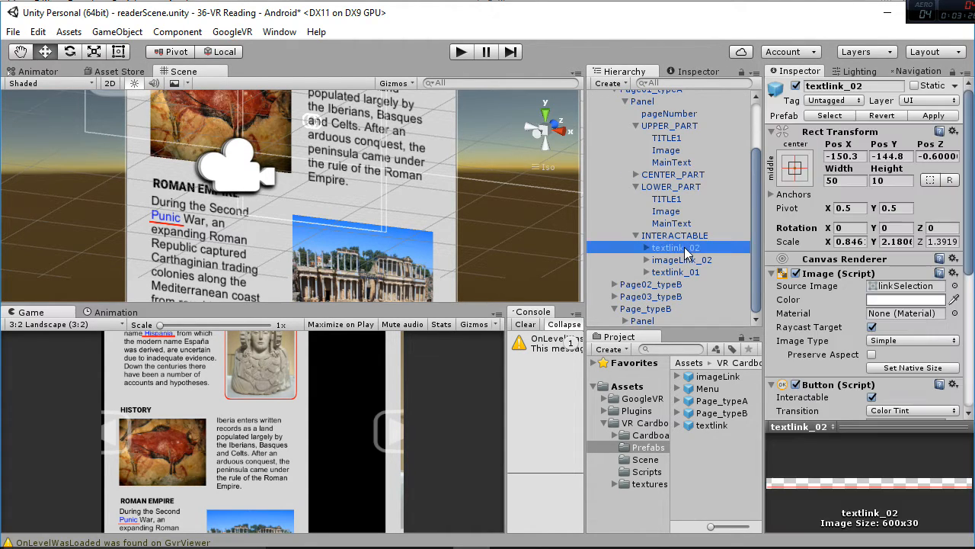
key(Delete)
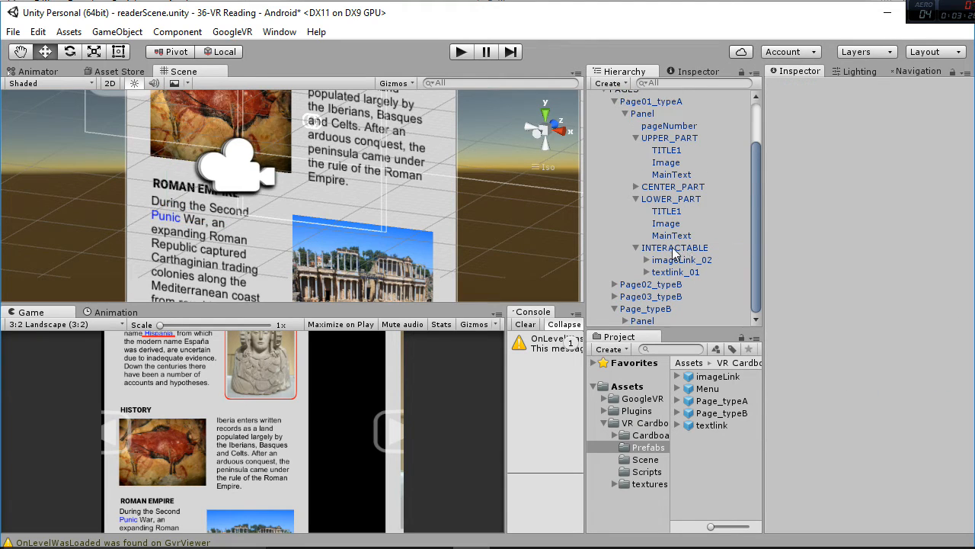
Step: Collapse Page01_typeA's UPPER_PART and LOWER_PART groups and examine the page's History and Roman Empire sections
scroll(616, 195, up, 2)
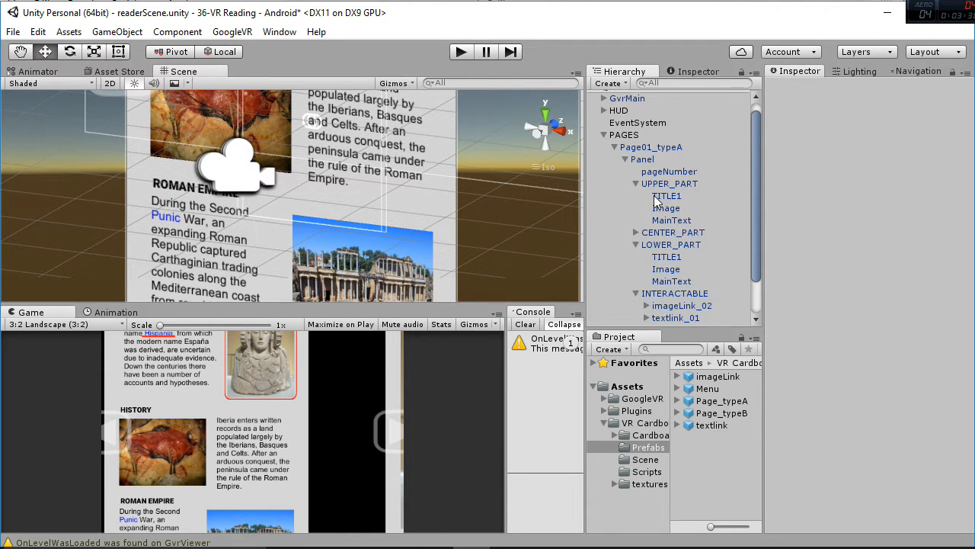
click(636, 194)
click(636, 219)
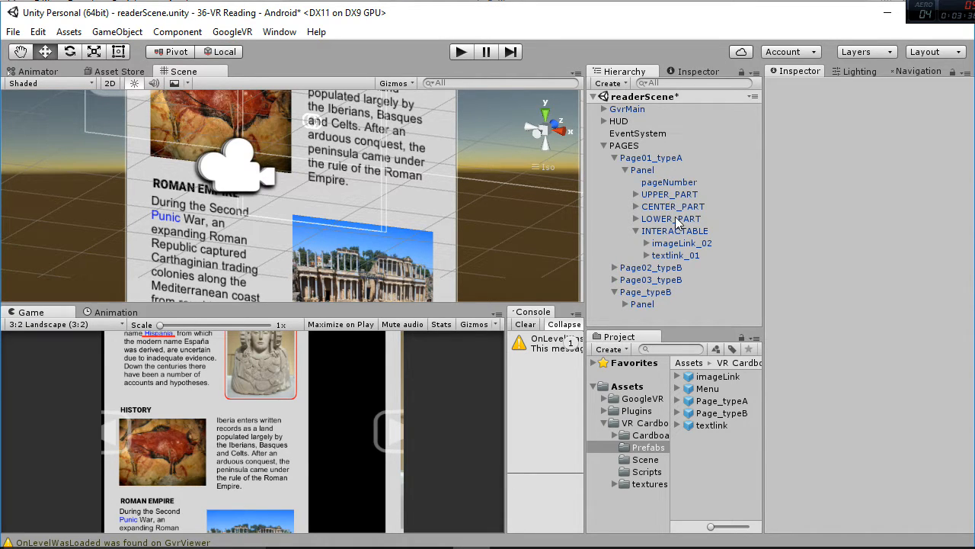
middle_drag(393, 189, 400, 238)
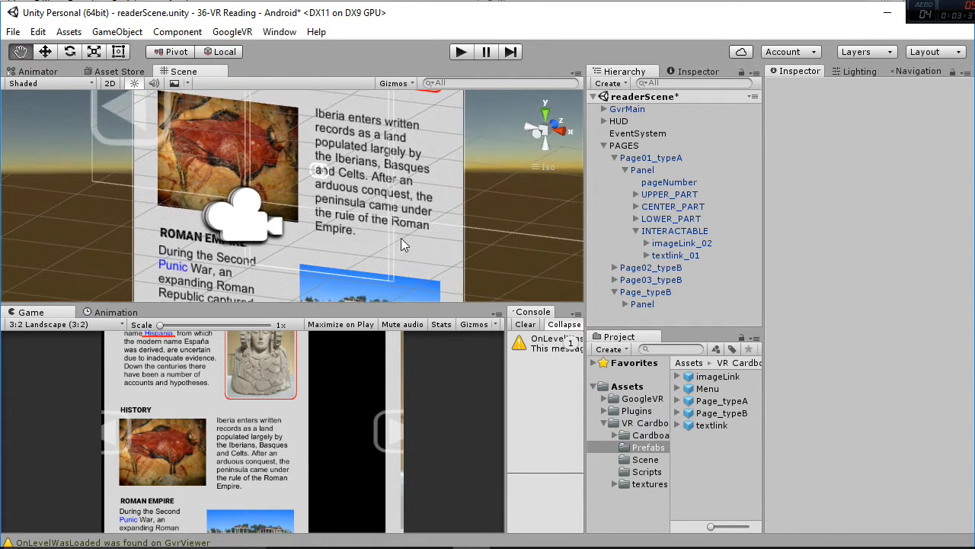
click(636, 195)
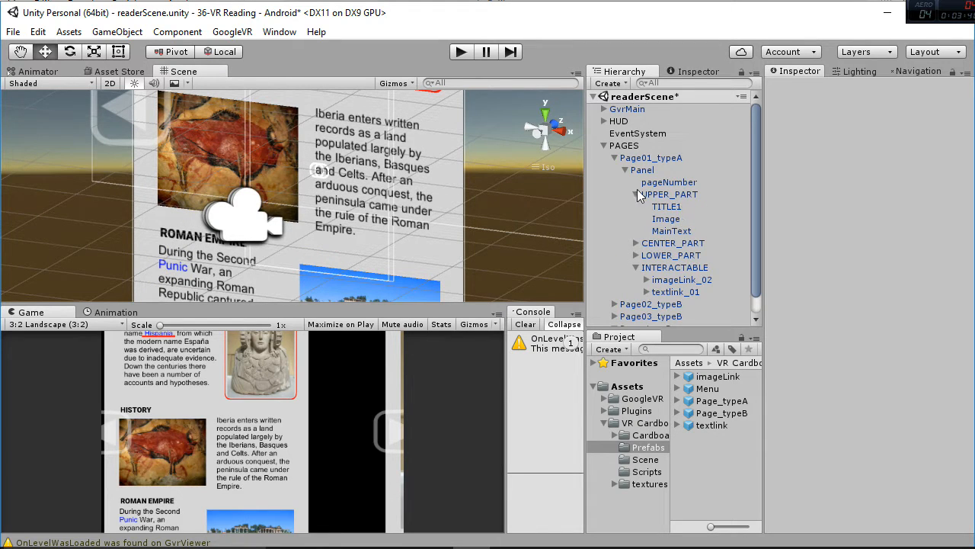
click(636, 195)
scroll(432, 209, down, 3)
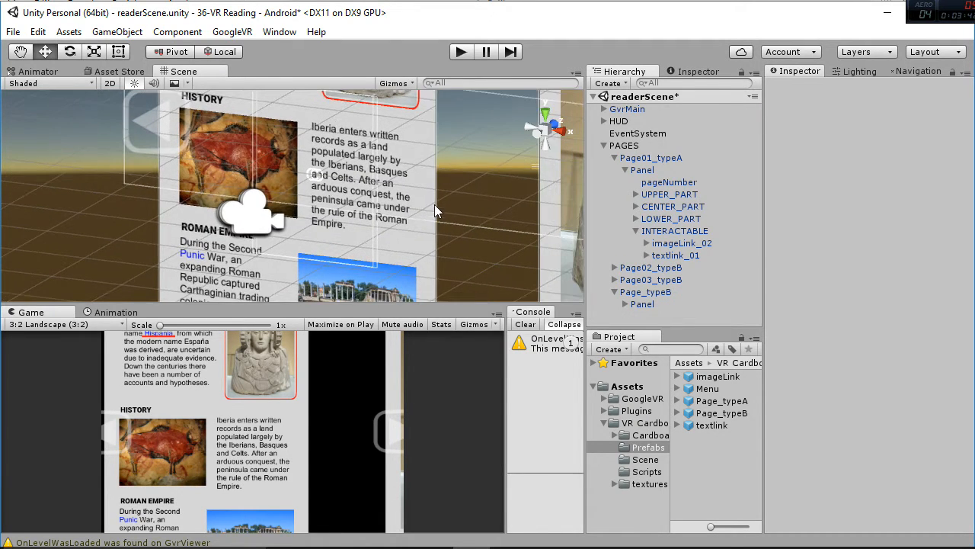
middle_drag(431, 192, 448, 130)
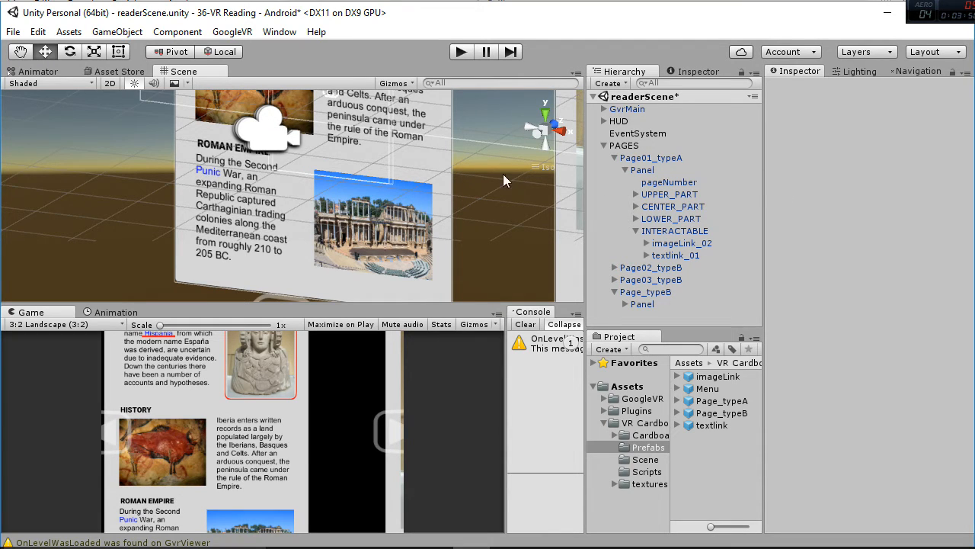
Step: Examine textlink_01's Button component and its On Click settings in the INTERACTABLE group, and collapse the component
click(666, 233)
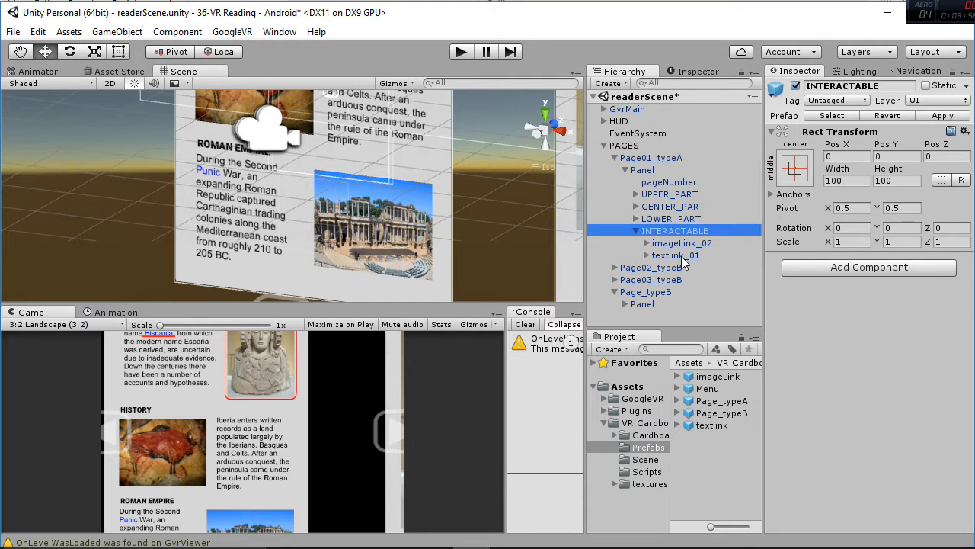
click(678, 256)
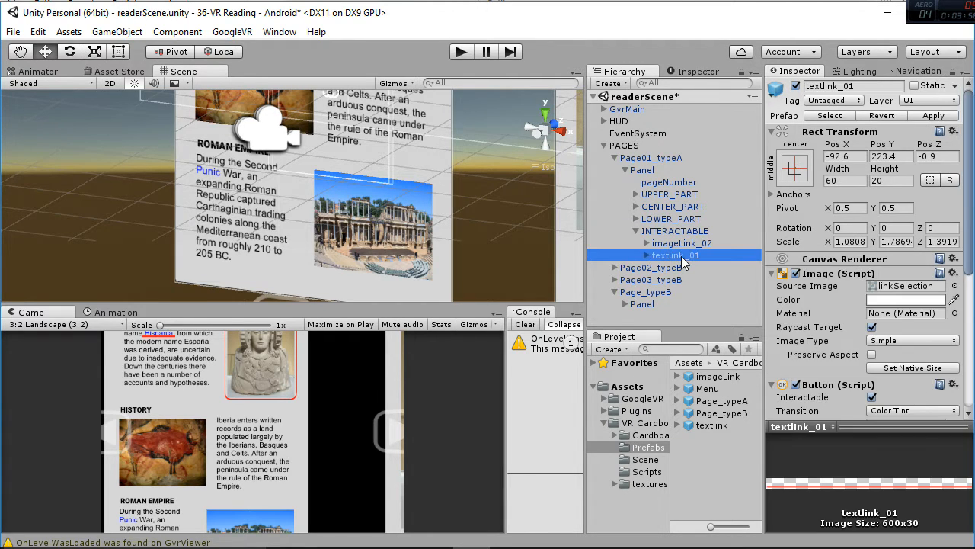
scroll(811, 304, down, 3)
scroll(811, 305, down, 3)
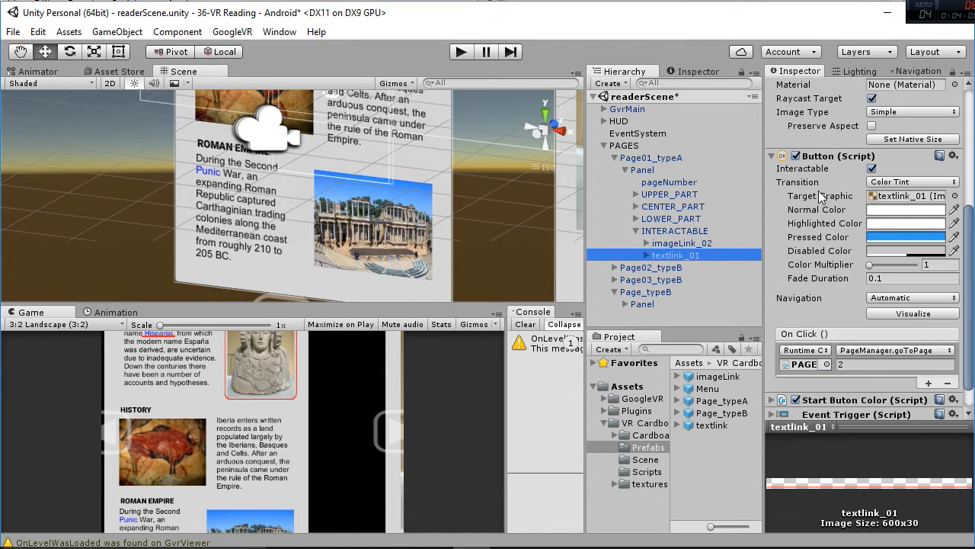
scroll(844, 298, down, 1)
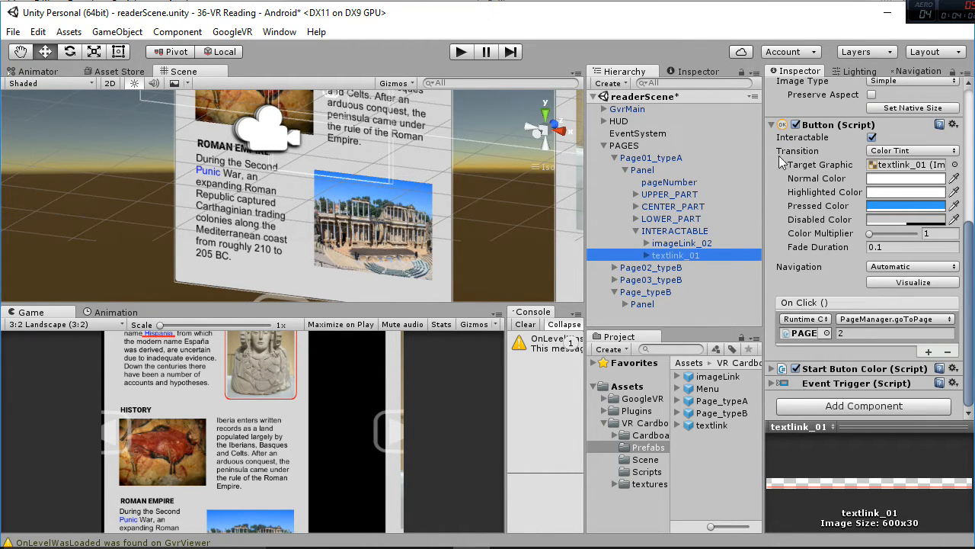
click(772, 125)
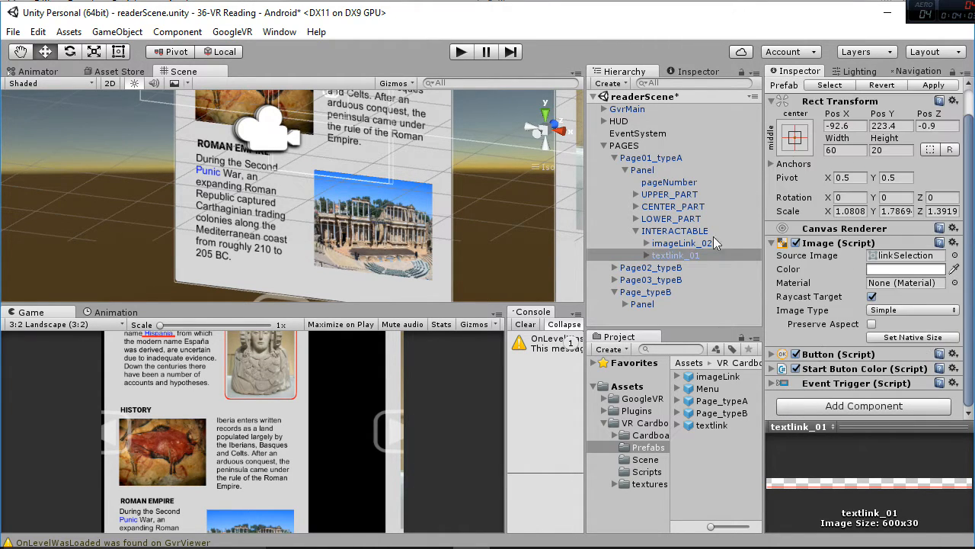
Step: Add the textlink prefab as the last child of Page01_typeA's INTERACTABLE group and rename it textlink_02
click(712, 428)
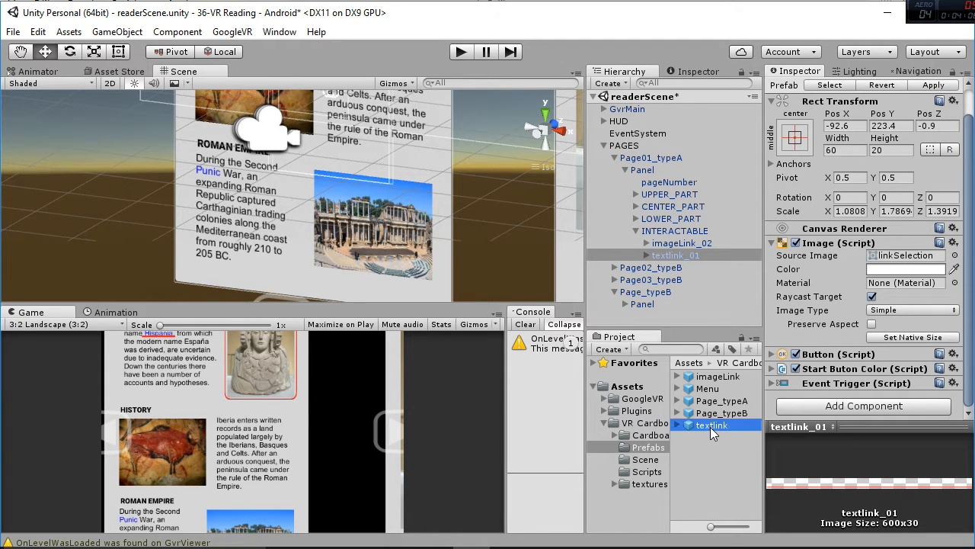
drag(720, 390, 690, 271)
click(686, 269)
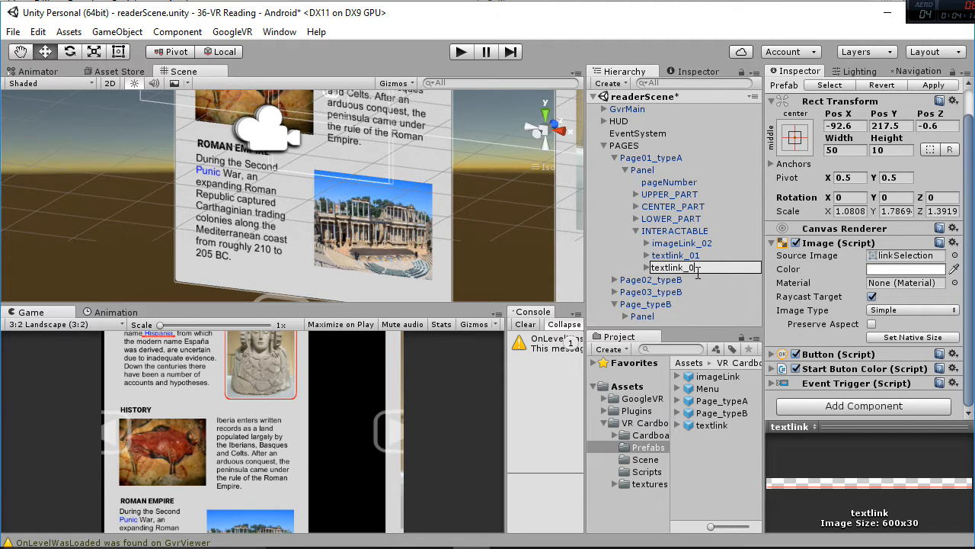
key(Return)
Step: Move textlink_02 down to the word "Punic" in the Roman Empire text, at about X -145, Y -148
key(f)
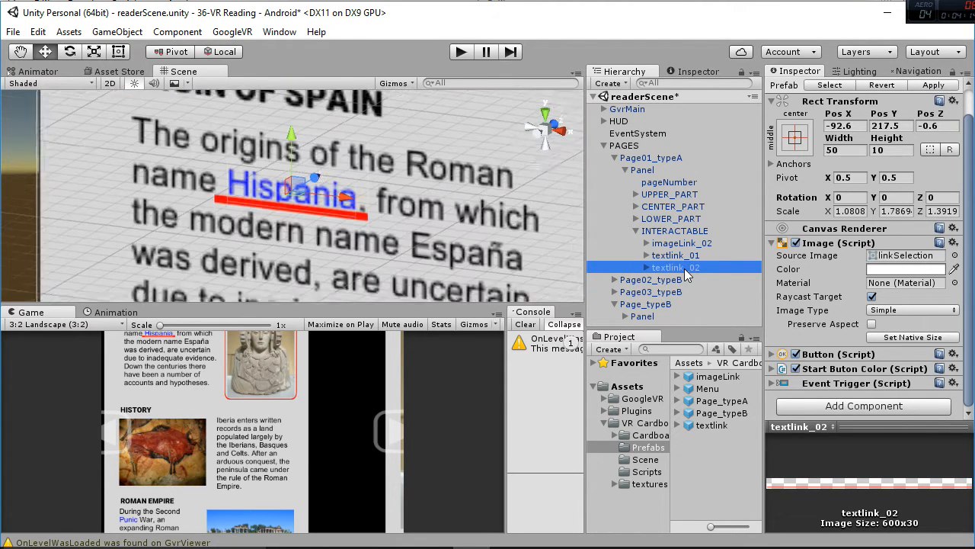
drag(294, 158, 351, 242)
middle_drag(331, 230, 363, 132)
drag(325, 133, 393, 228)
middle_drag(308, 288, 373, 183)
drag(389, 167, 433, 227)
middle_drag(428, 229, 493, 123)
drag(456, 157, 455, 254)
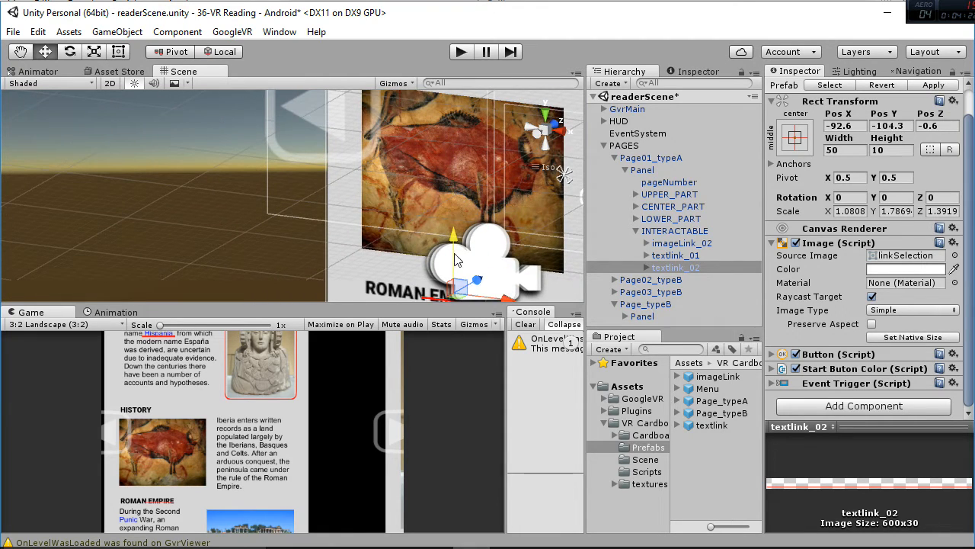
middle_drag(484, 206, 506, 98)
drag(482, 139, 482, 197)
drag(527, 242, 449, 235)
Step: Scale textlink_02 to about 0.74 in X and 2.16 in Y, and align it under "Punic" at about X -150.7, Y -144.3
key(r)
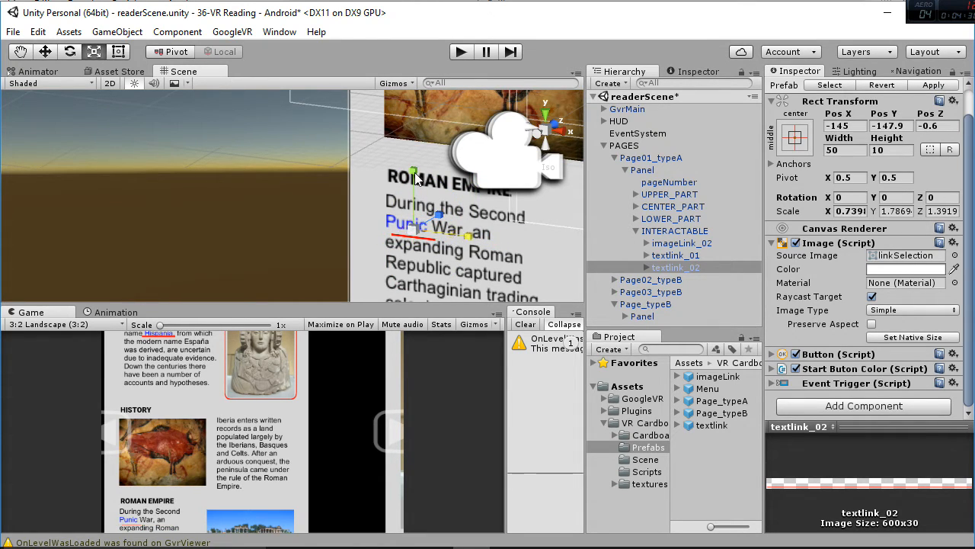
drag(415, 172, 416, 168)
key(w)
drag(467, 232, 460, 227)
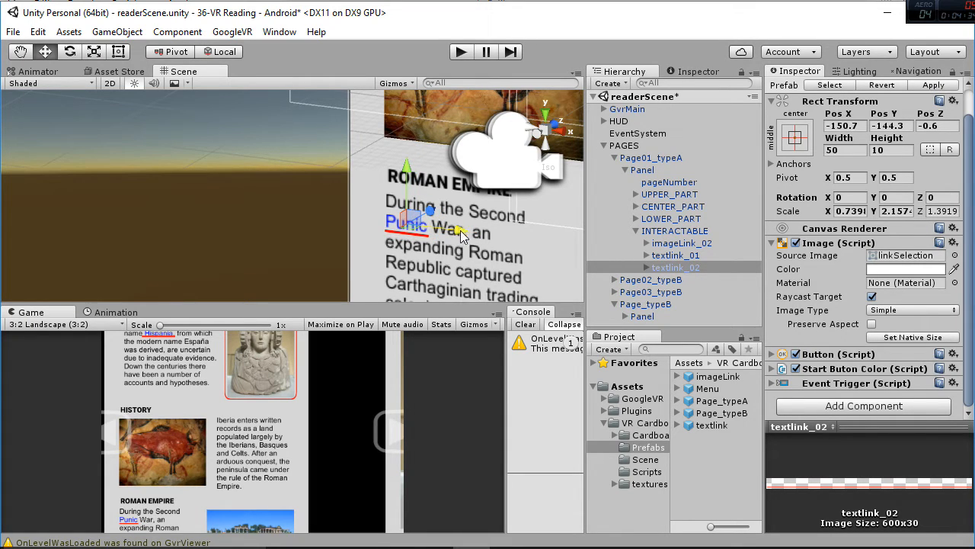
Step: Assign the PAGES object, which holds the Page Manager script, as the target of textlink_02's Button On Click event
scroll(343, 217, down, 4)
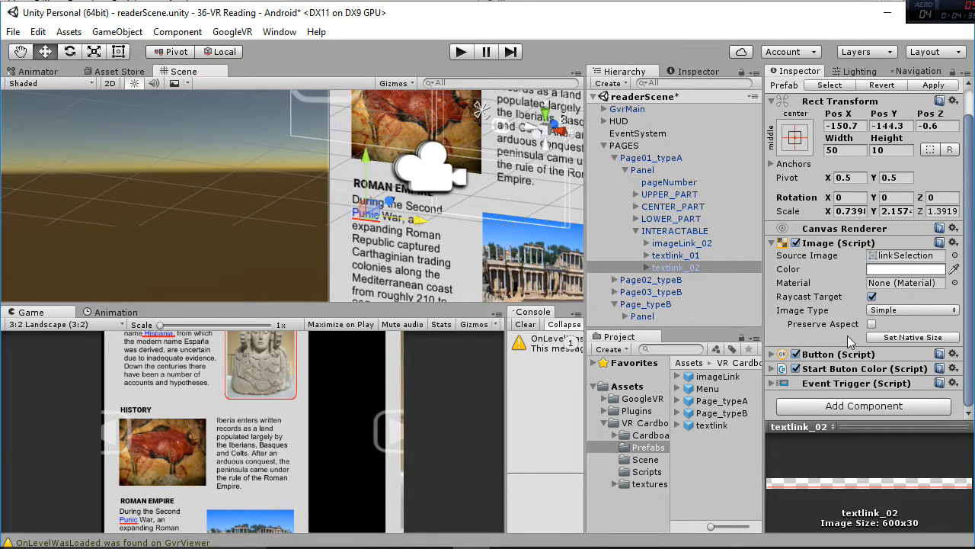
click(772, 354)
scroll(796, 190, down, 5)
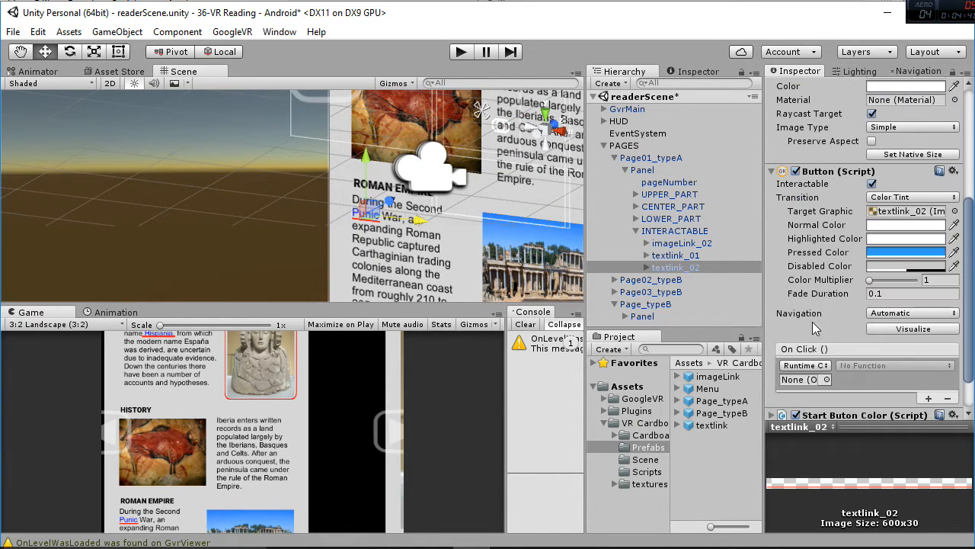
scroll(794, 193, up, 3)
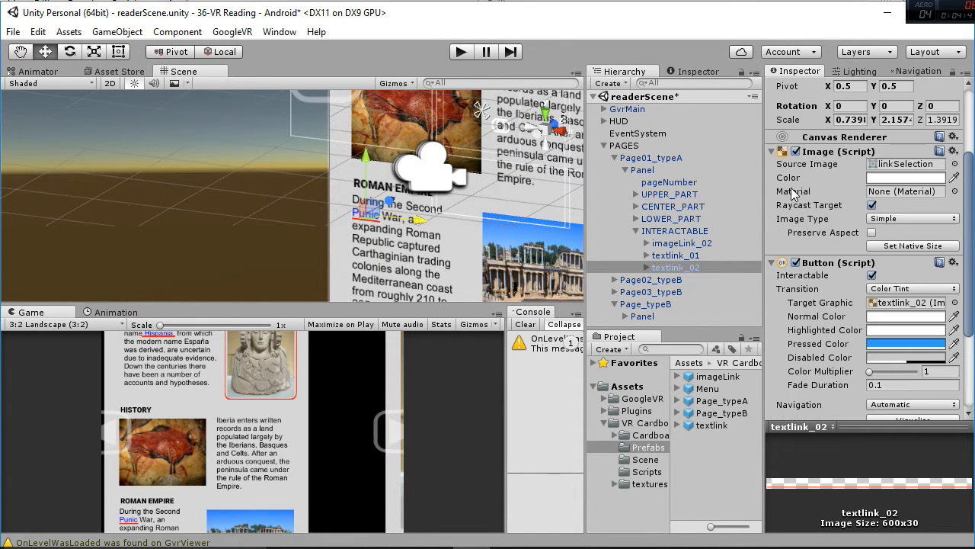
click(625, 145)
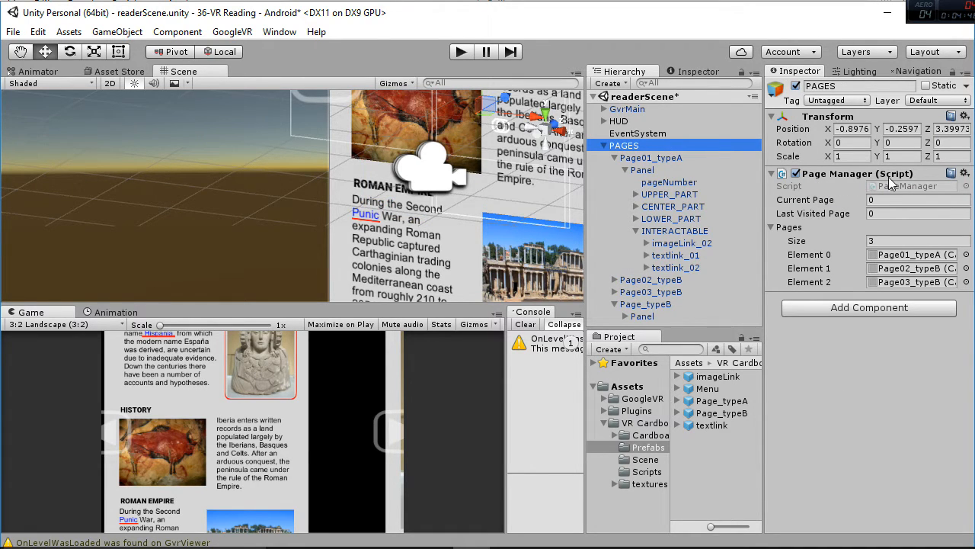
click(682, 271)
scroll(892, 324, down, 5)
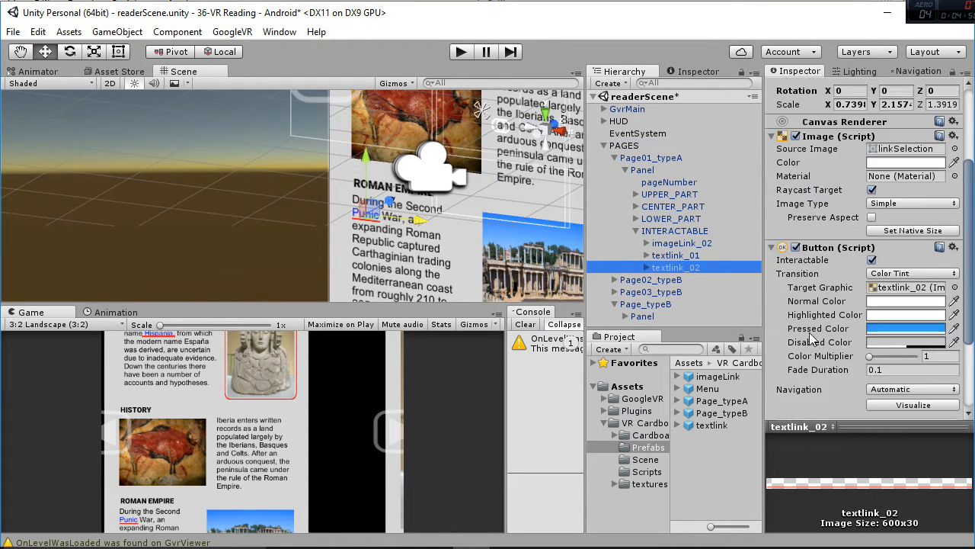
scroll(891, 324, down, 3)
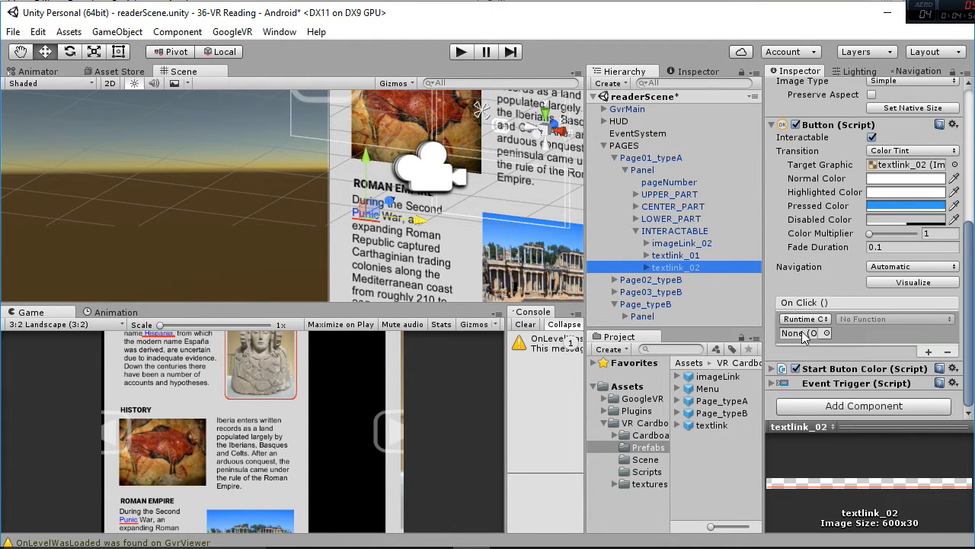
drag(627, 145, 801, 333)
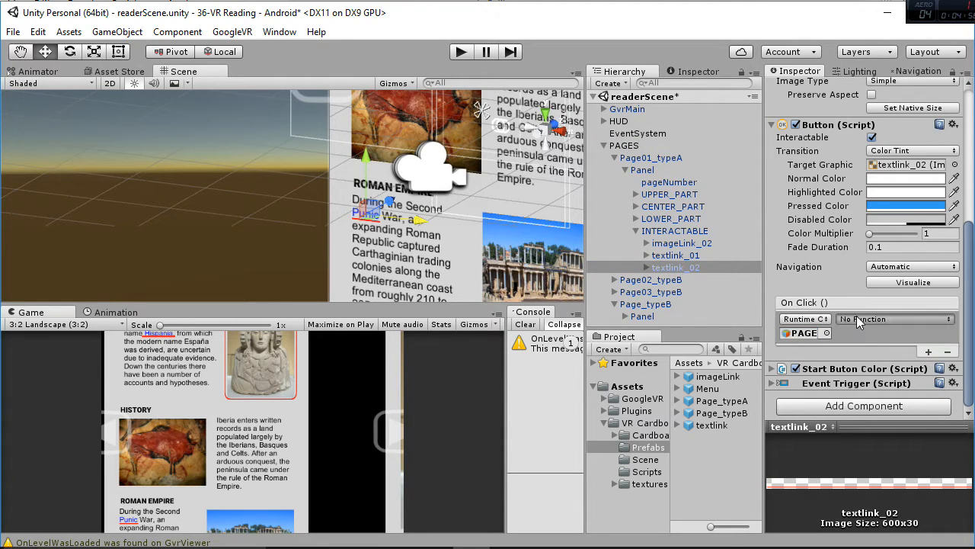
Step: Set textlink_02's On Click function to PageManager goToPage (int) with 3 as its page argument
click(859, 320)
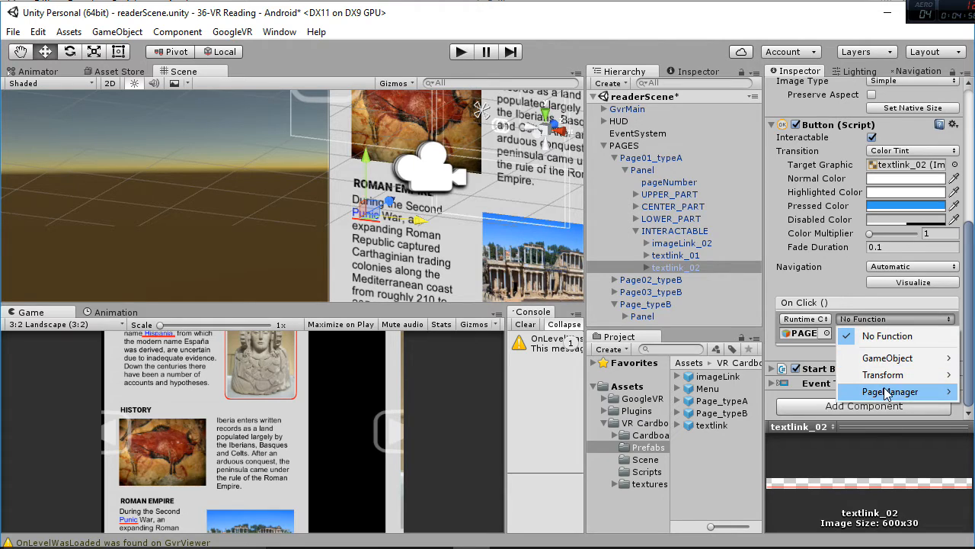
mouse_move(895, 394)
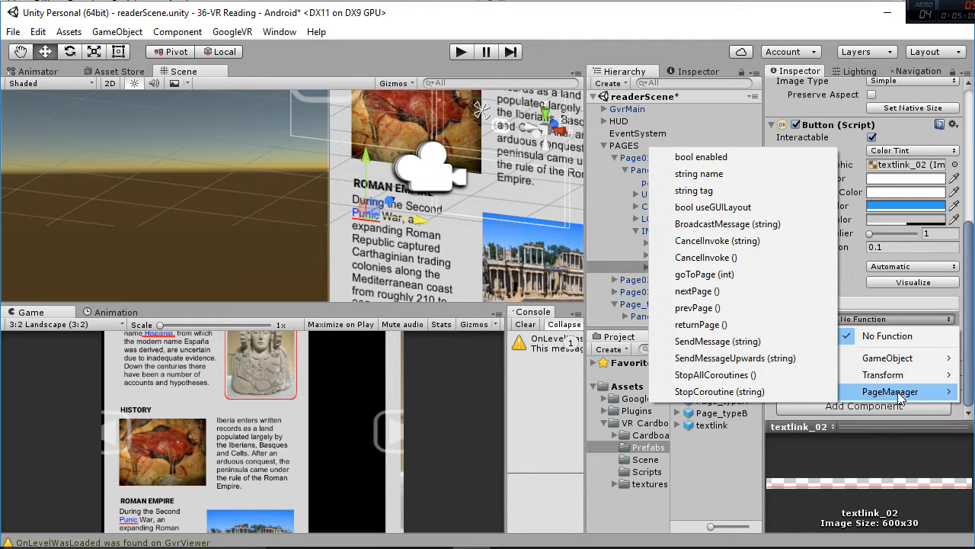
click(762, 281)
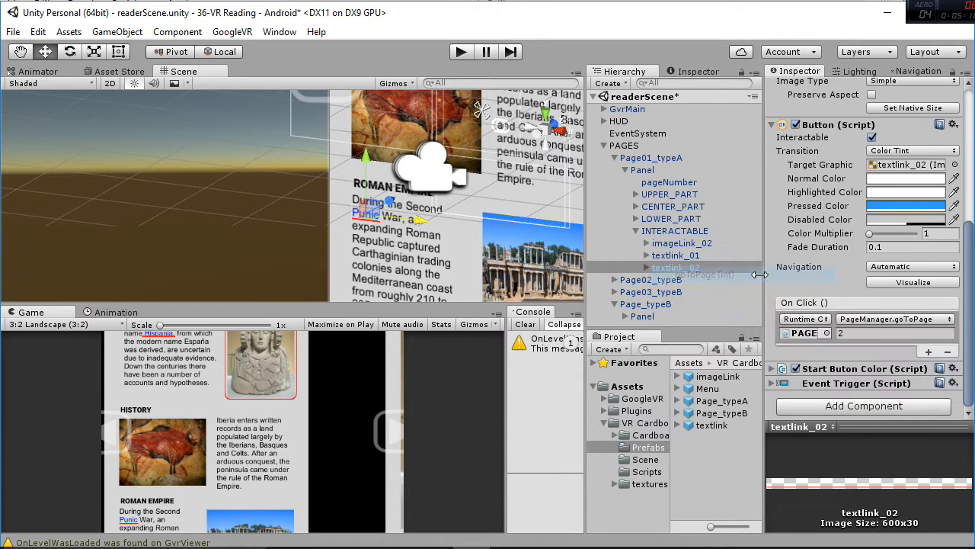
click(846, 333)
scroll(502, 224, down, 10)
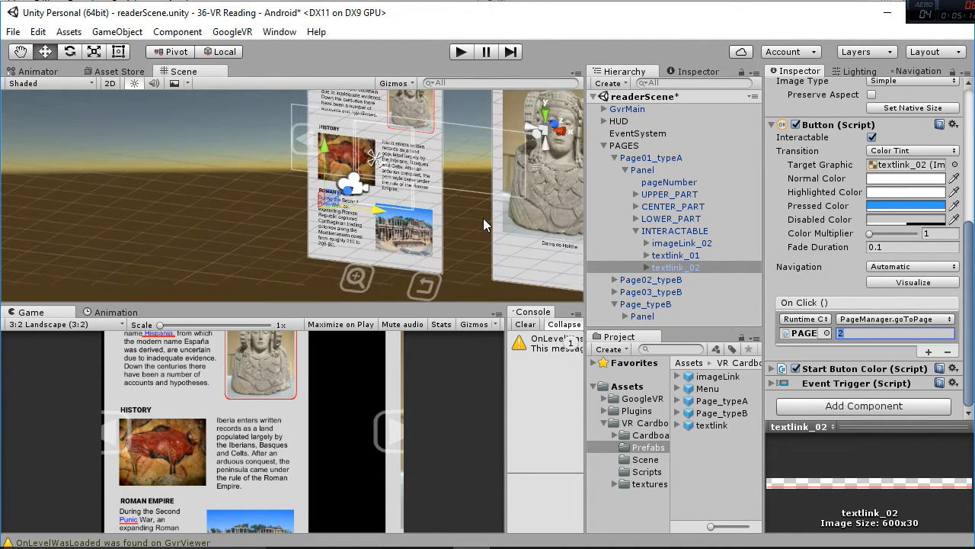
middle_drag(501, 221, 383, 218)
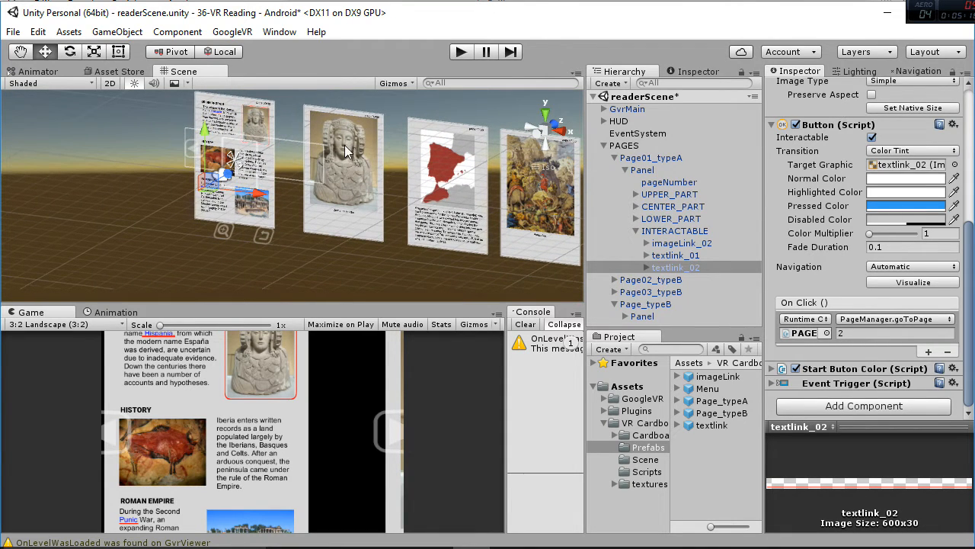
click(890, 333)
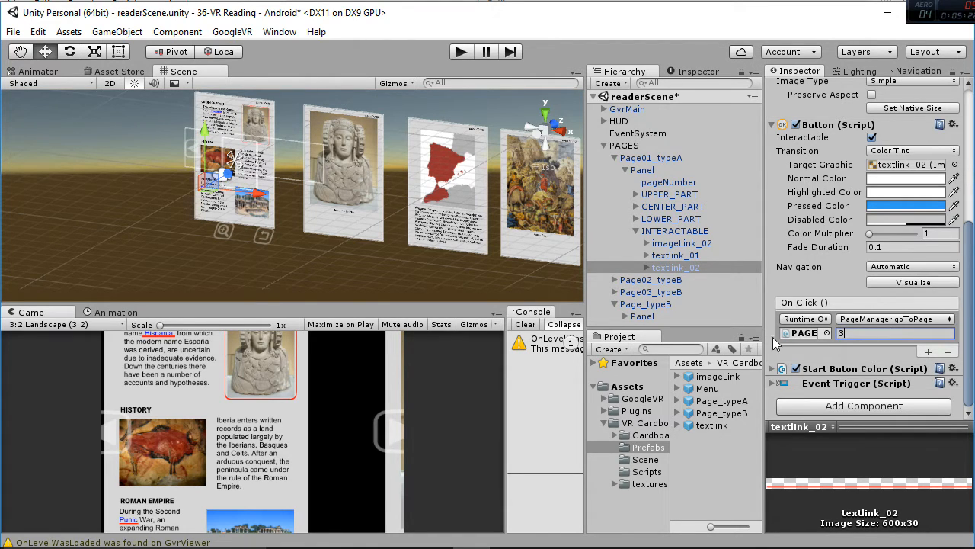
click(683, 278)
click(677, 267)
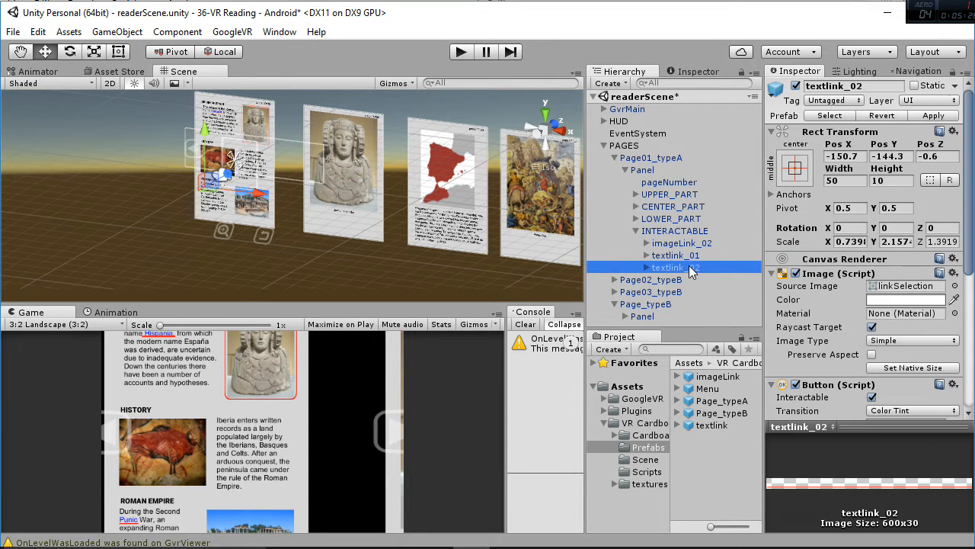
Step: Expand textlink_02's Event Trigger and assign the HUD object to both its Pointer Enter and Pointer Exit events
scroll(410, 206, up, 4)
scroll(815, 355, down, 8)
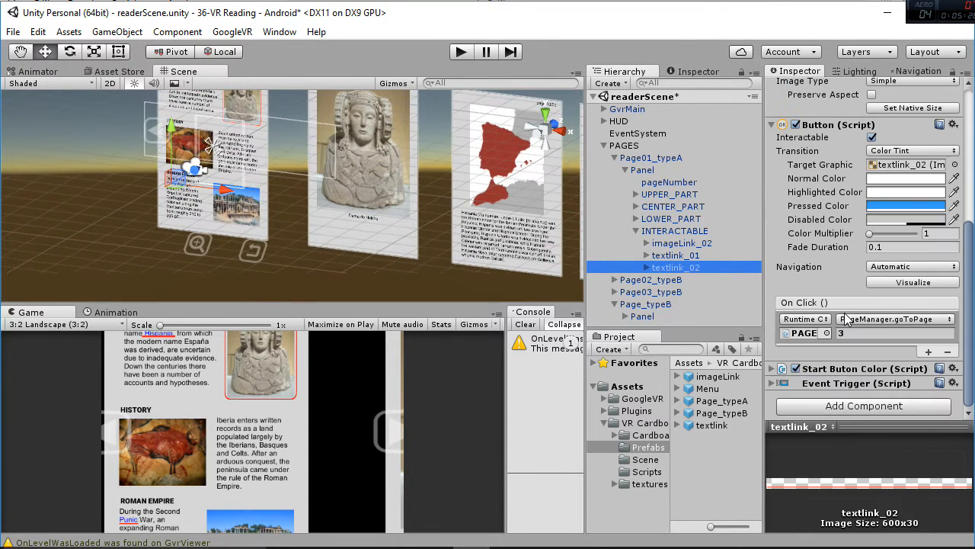
click(776, 385)
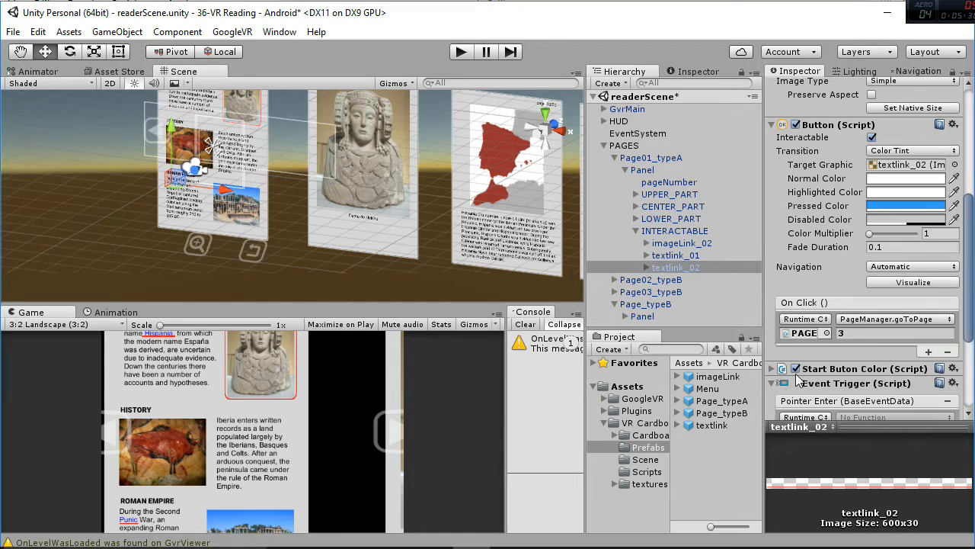
scroll(802, 378, down, 5)
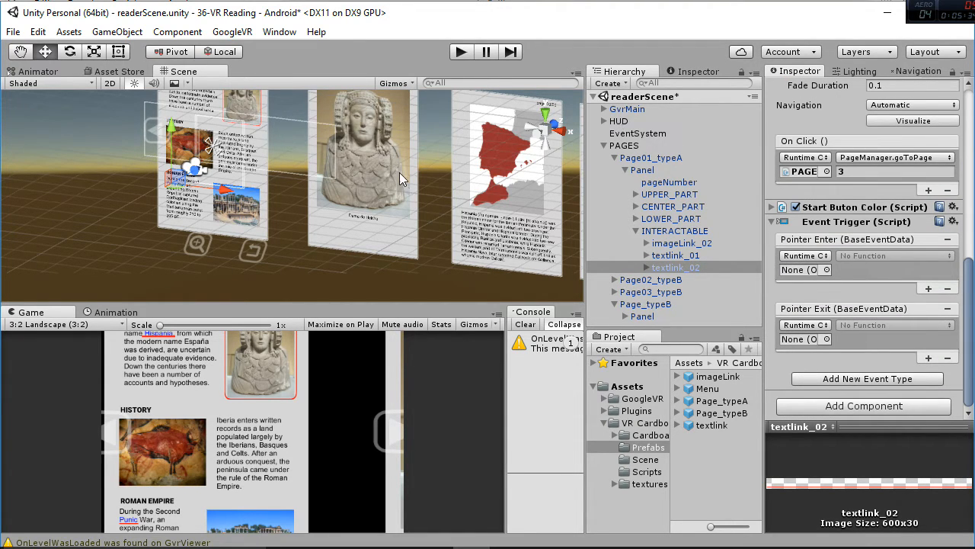
middle_drag(399, 179, 466, 196)
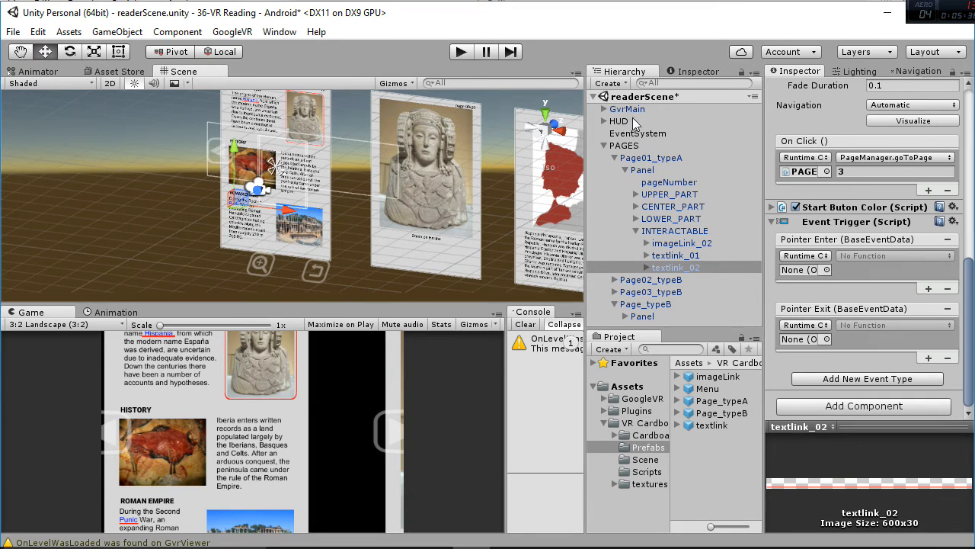
click(619, 123)
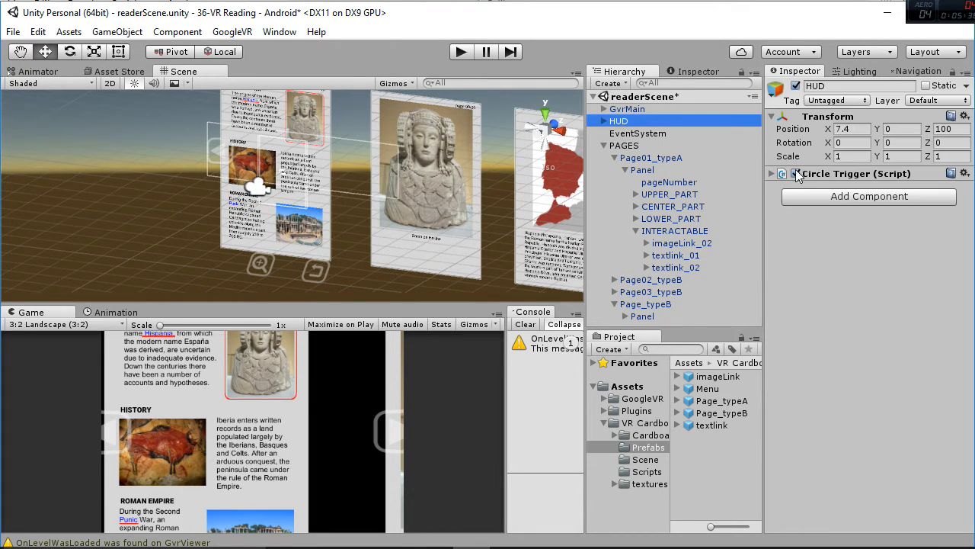
click(695, 271)
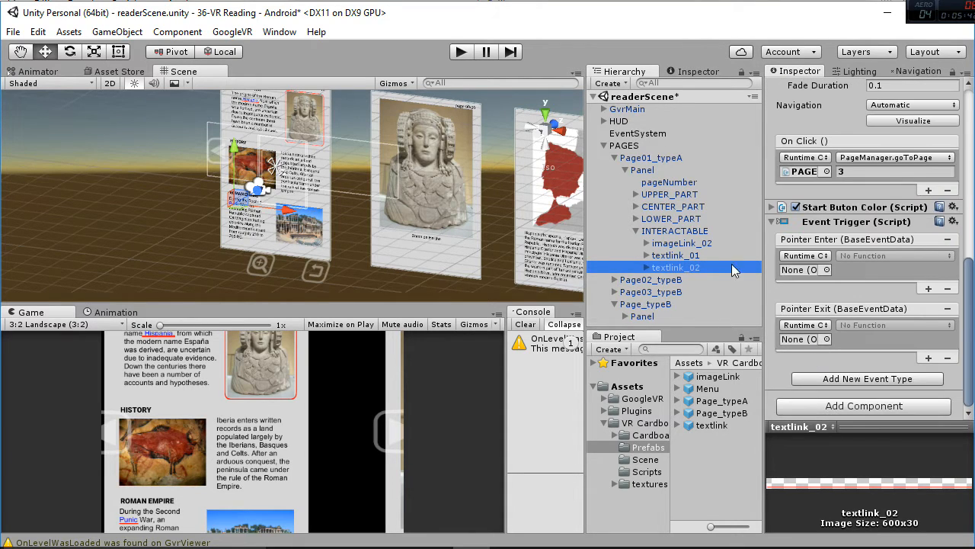
drag(619, 121, 800, 270)
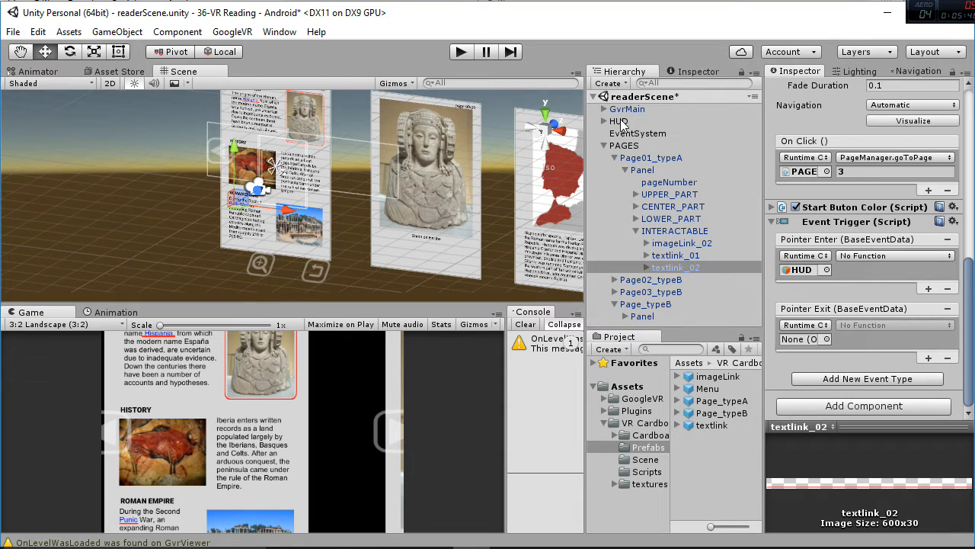
drag(618, 121, 806, 339)
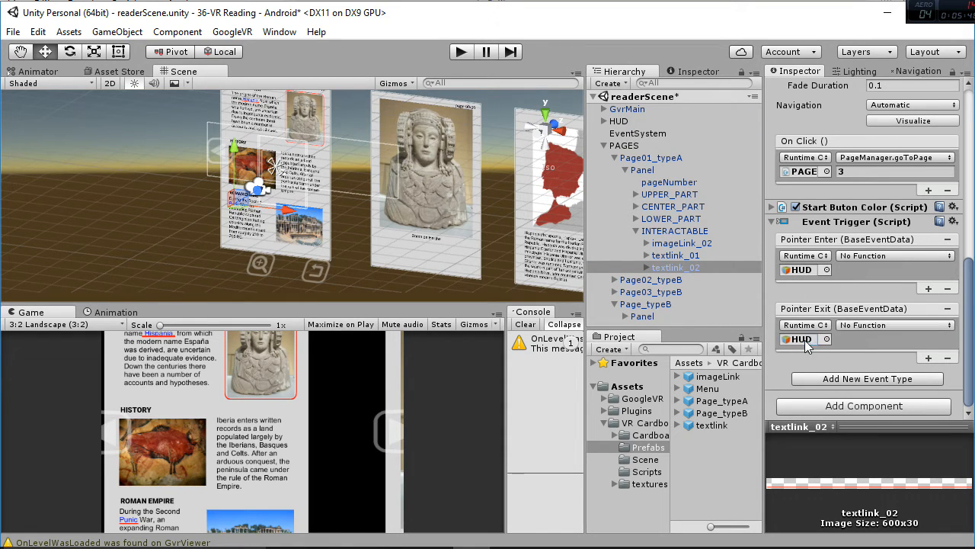
Step: Set the Pointer Enter function to CircleTrigger prepareToClick (Button) and supply textlink_02's own Button as the argument
click(869, 256)
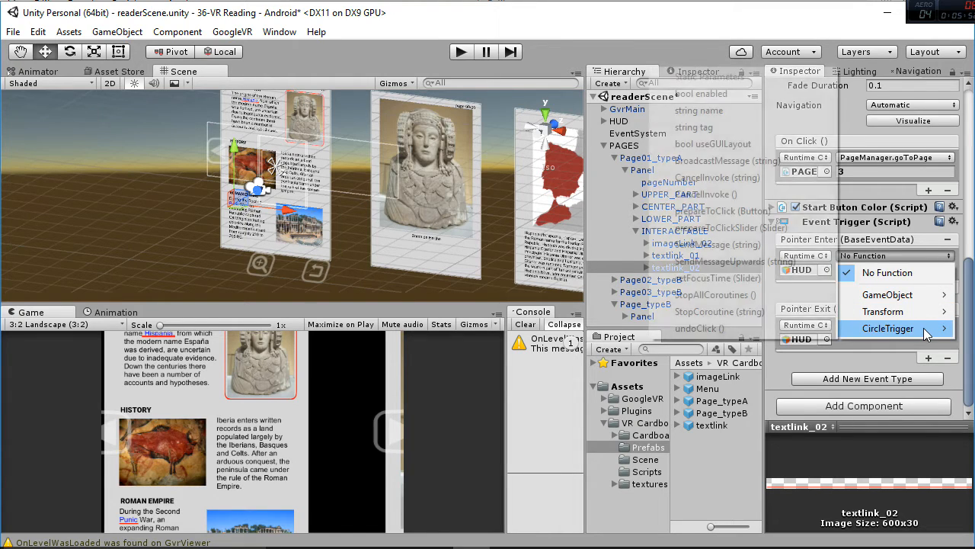
click(769, 211)
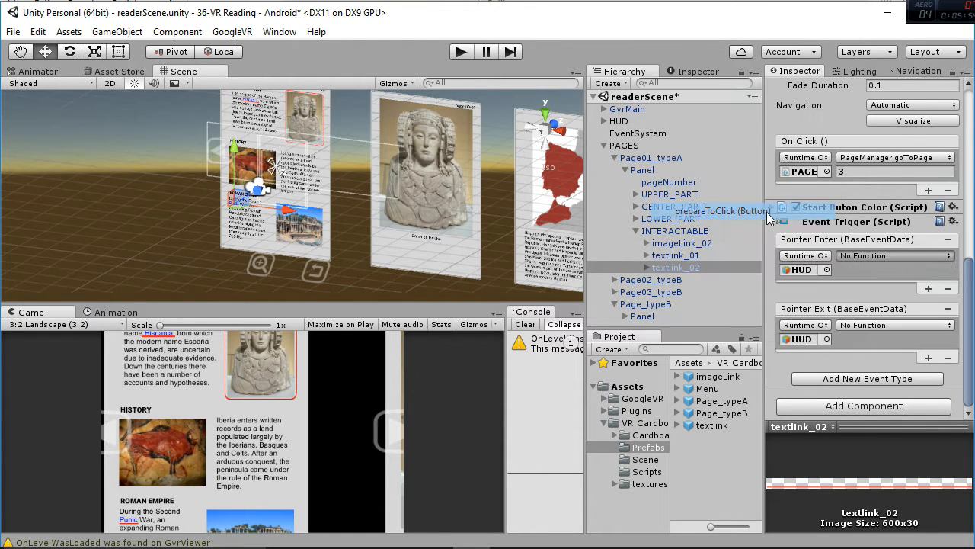
scroll(877, 242, up, 3)
scroll(876, 243, up, 4)
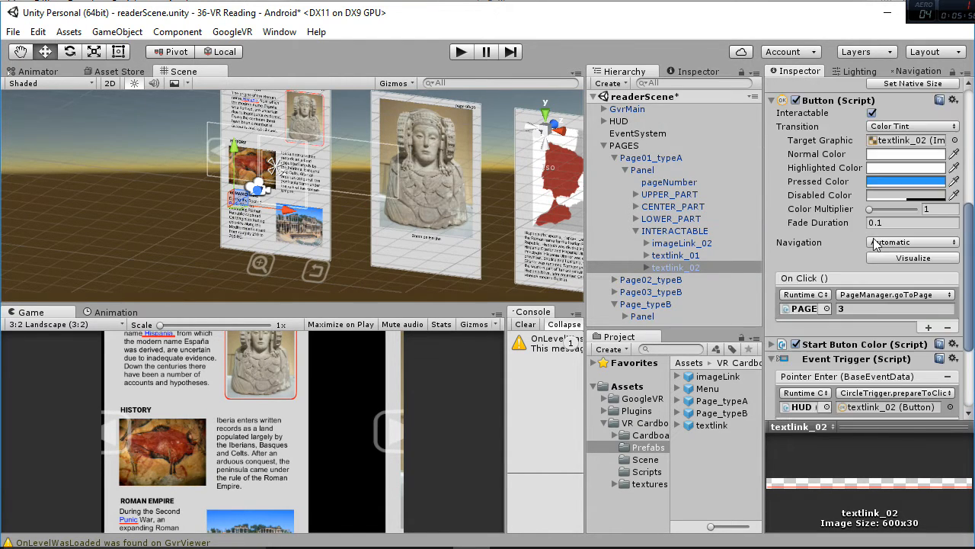
drag(827, 106, 890, 410)
scroll(878, 339, down, 3)
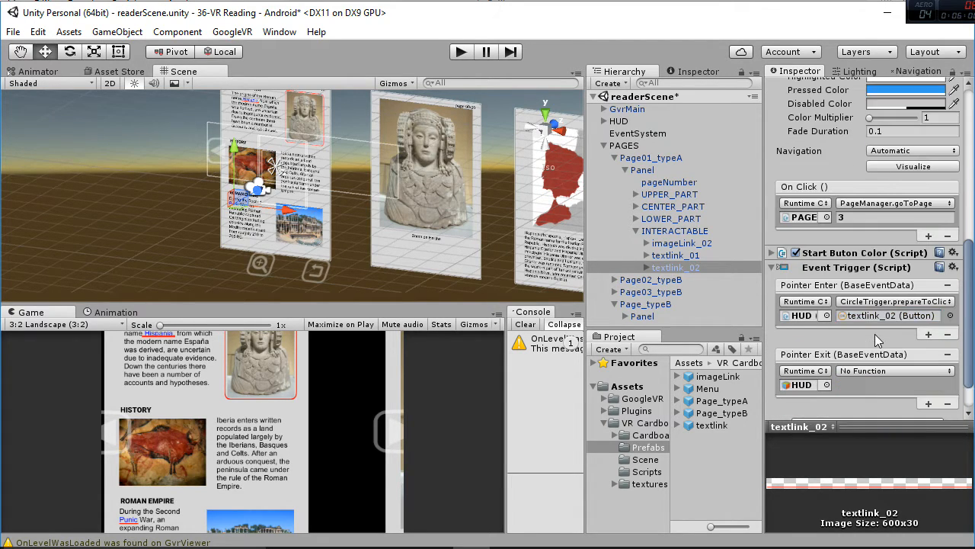
Step: Set the Pointer Exit function of textlink_02's Event Trigger to CircleTrigger undoClick ()
click(873, 325)
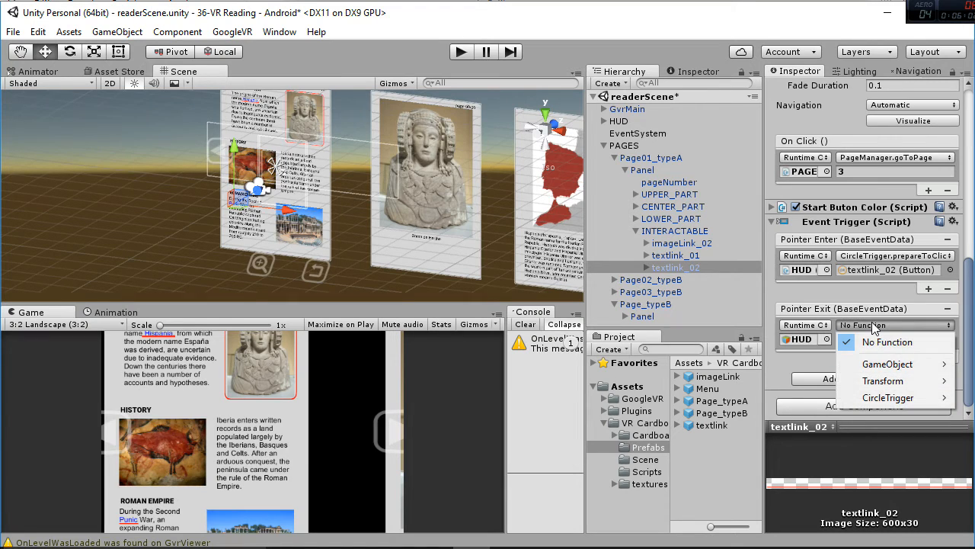
mouse_move(912, 397)
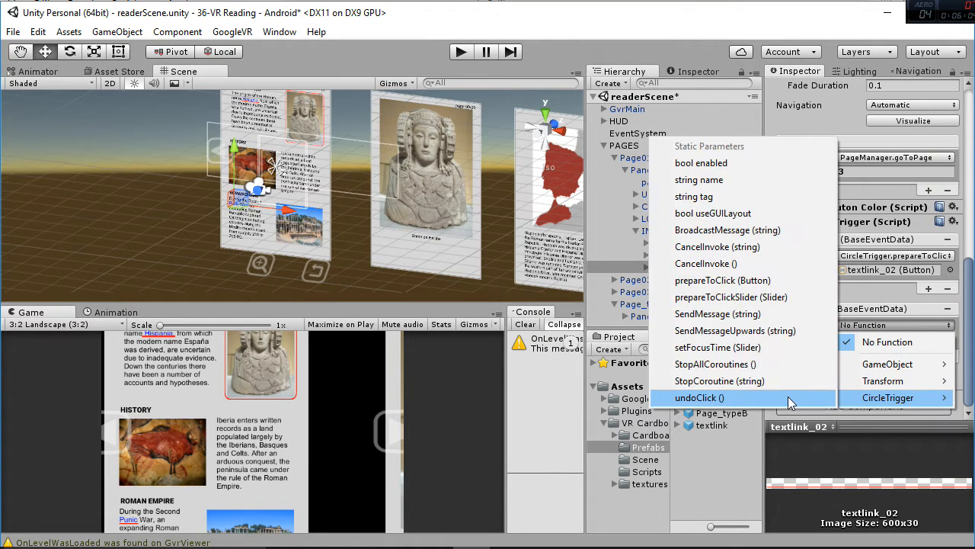
click(705, 396)
Step: Run the reader scene in play mode to check page 1 and its page numbering, and stop it
scroll(427, 216, up, 5)
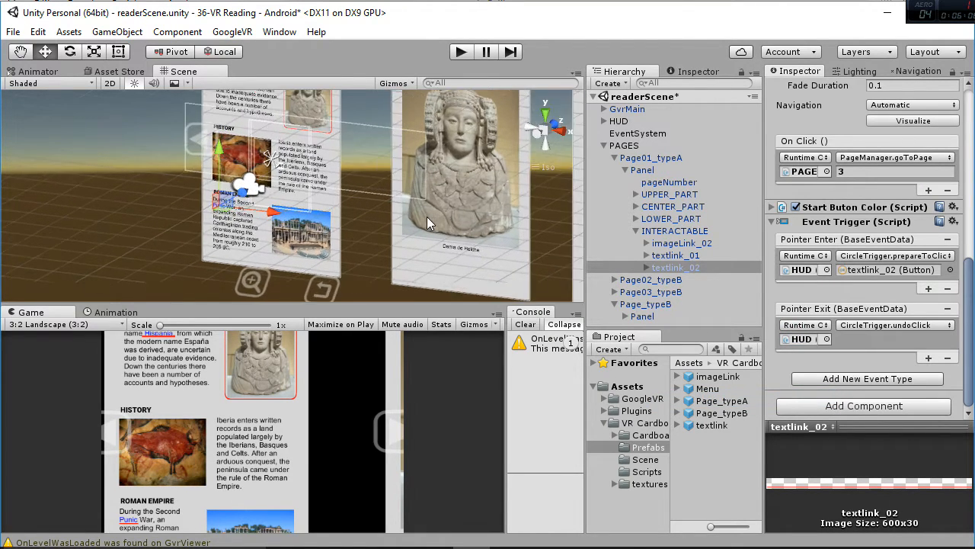
scroll(425, 218, up, 2)
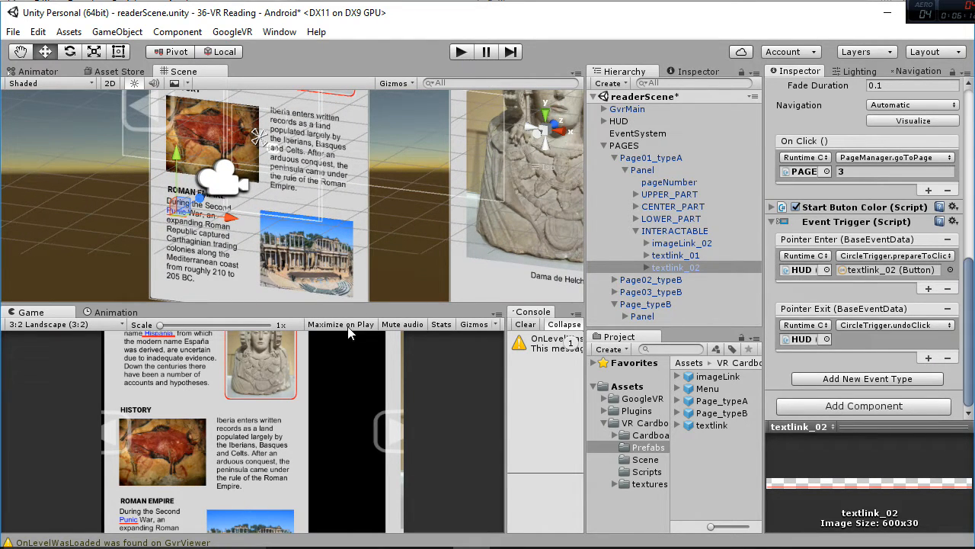
click(461, 51)
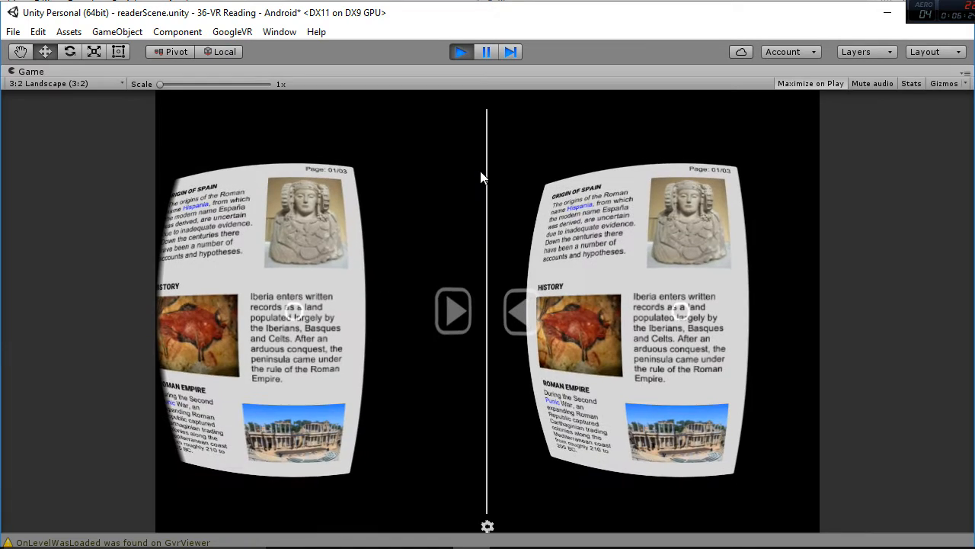
click(451, 53)
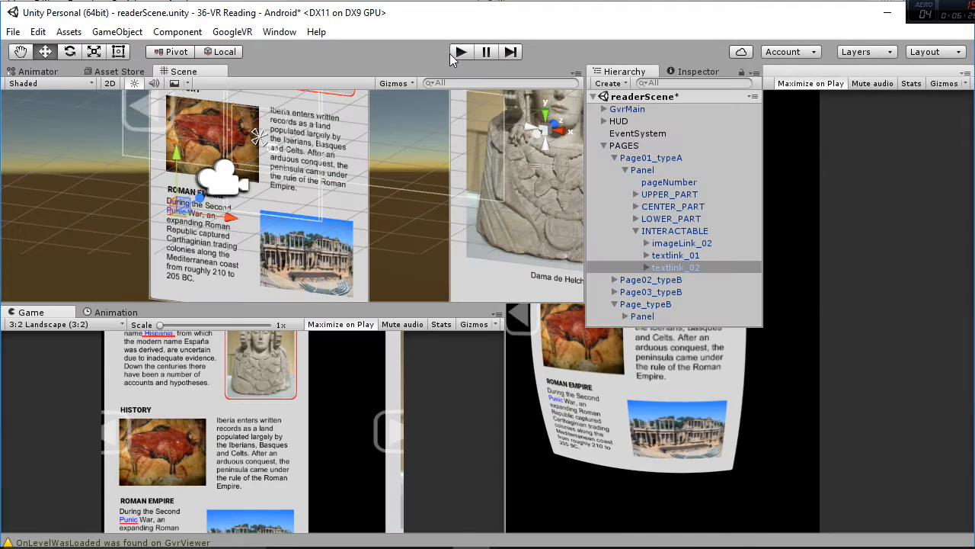
Step: Set the size of the Pages array in the PAGES object's Page Manager to 4
click(625, 145)
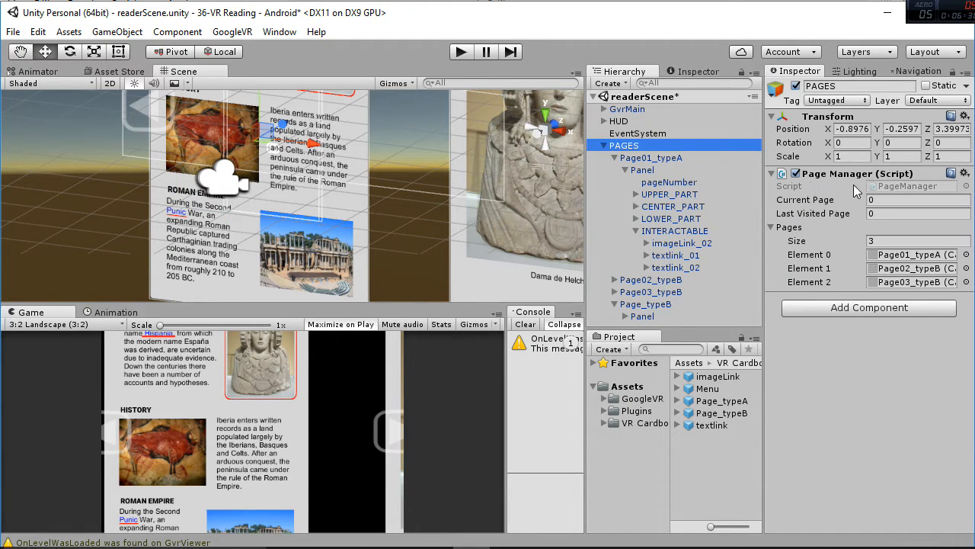
click(884, 240)
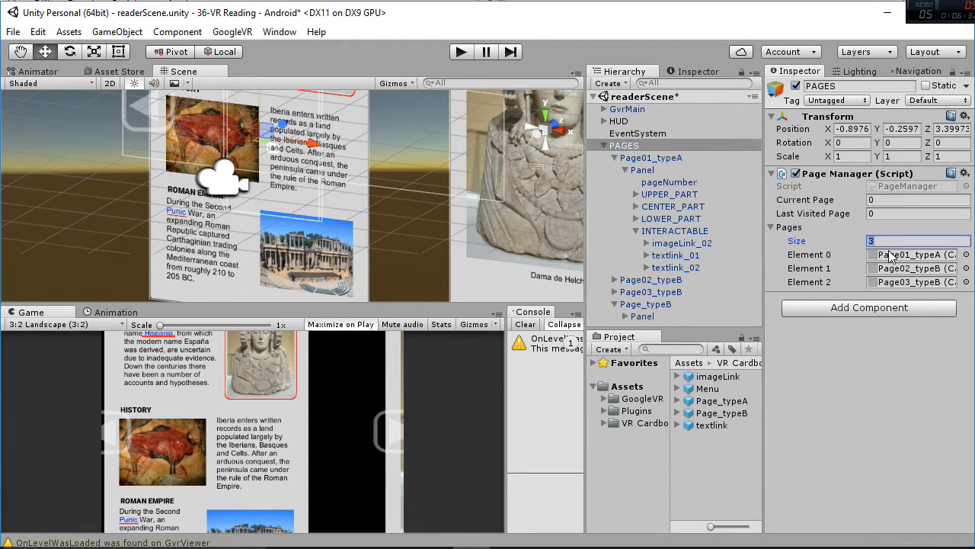
key(Return)
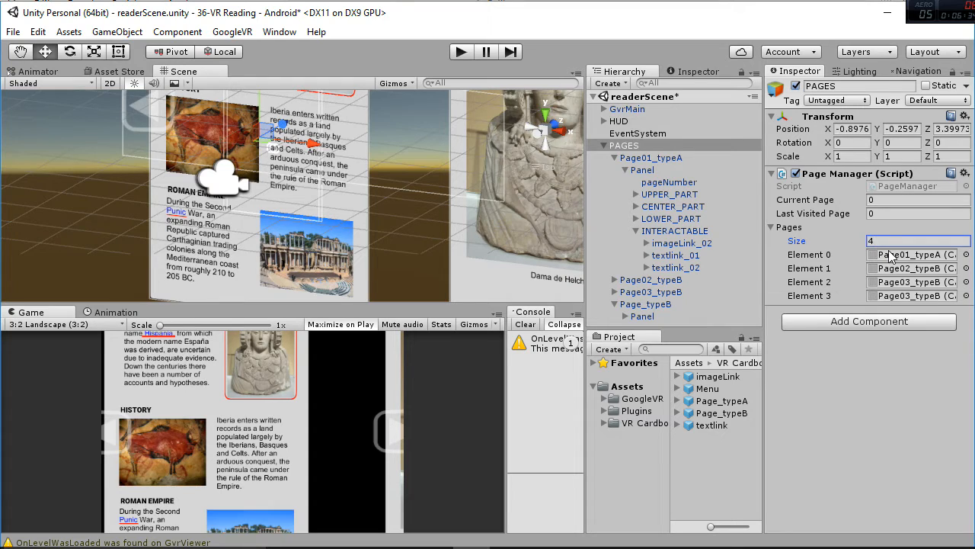
Step: Rename the Page_typeB object under PAGES to Page04_typeB and assign it to Element 3 of the Page Manager's Pages array
click(615, 158)
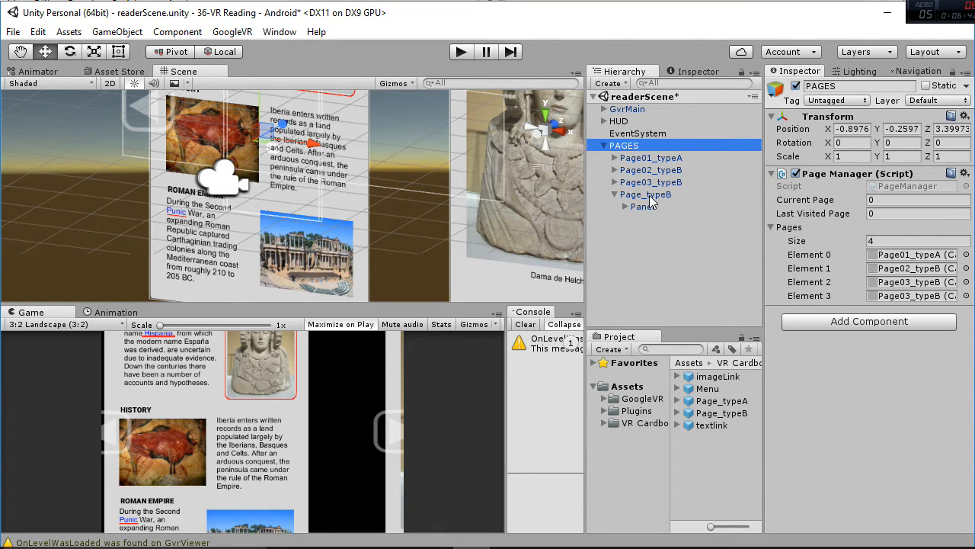
click(645, 195)
click(645, 196)
click(645, 195)
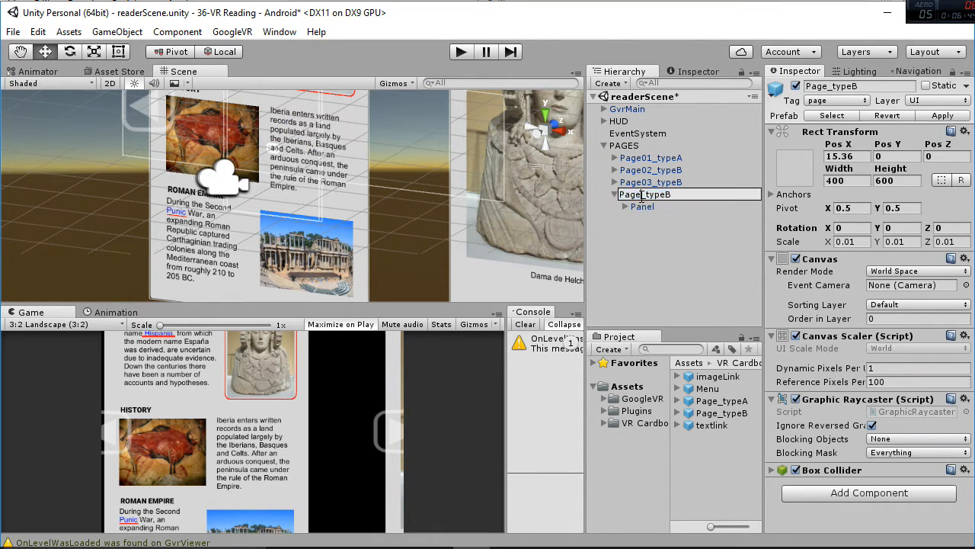
text(04)
click(652, 225)
click(636, 146)
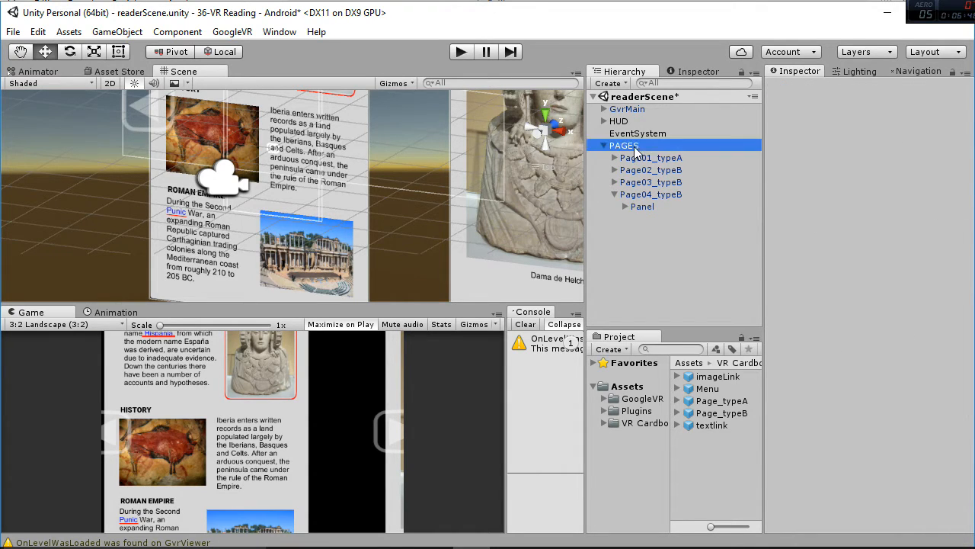
drag(666, 200, 899, 297)
Step: Run the reader scene to check page 4 and page 3, pause it to inspect the active page, and stop play mode
click(461, 54)
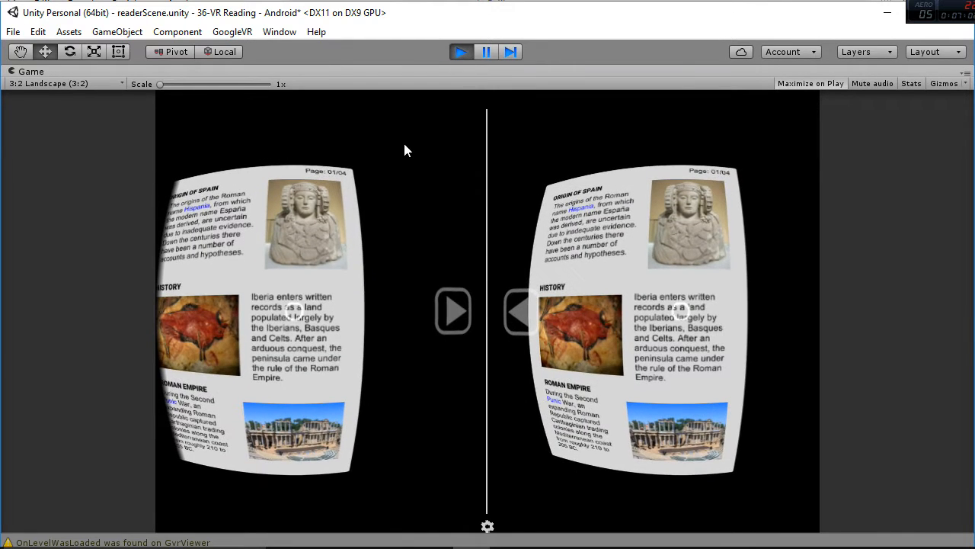
key(alt)
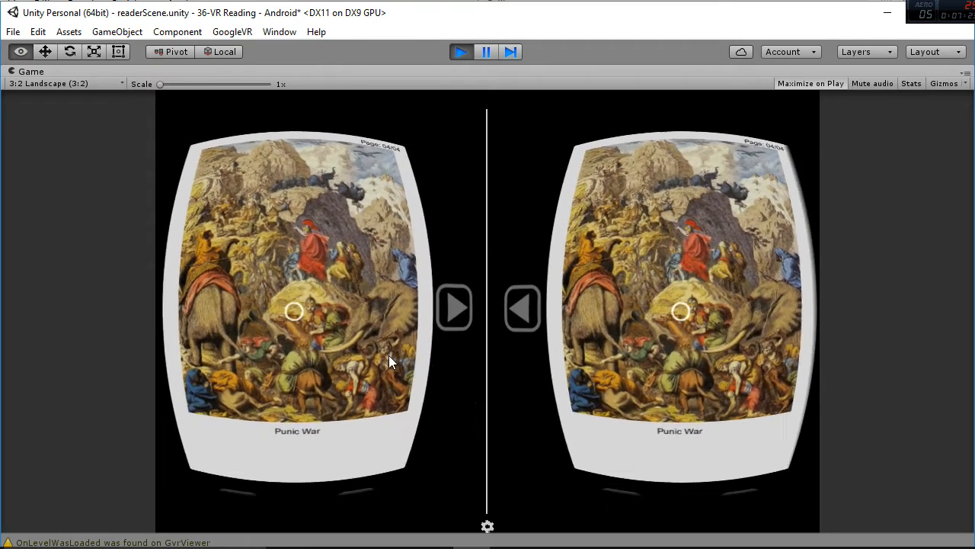
key(alt)
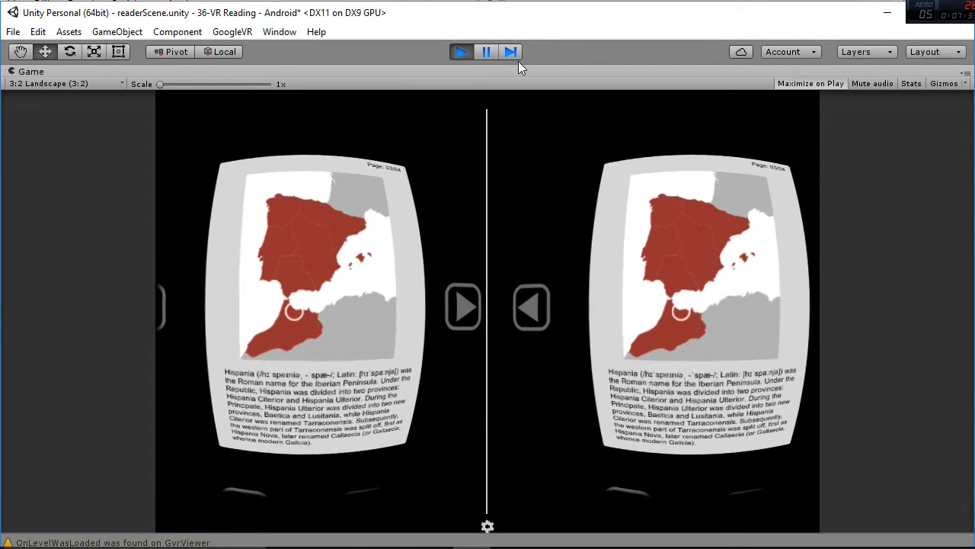
click(484, 53)
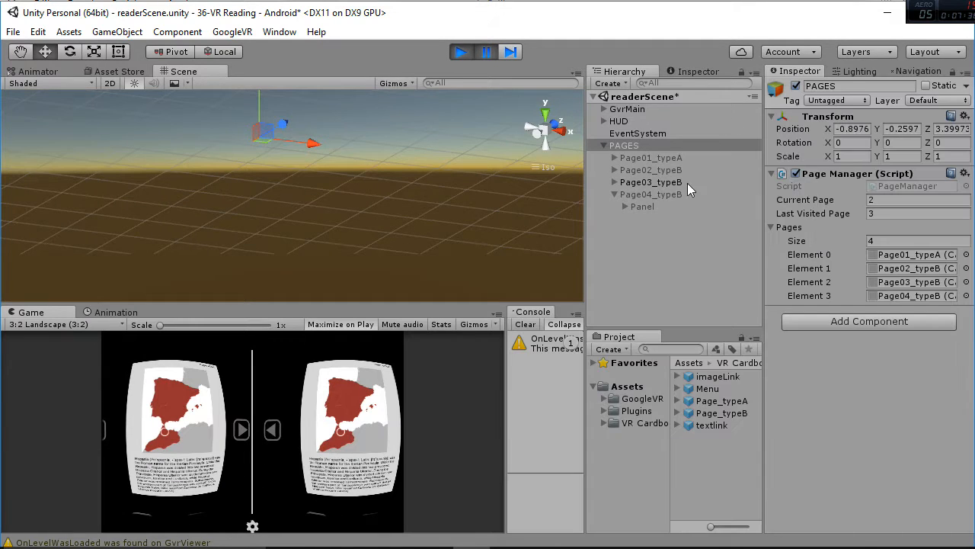
click(461, 51)
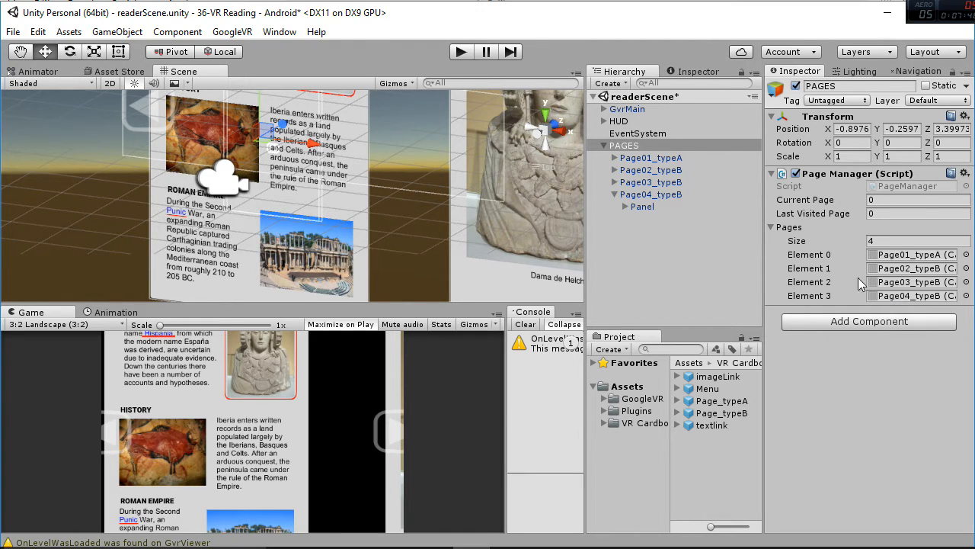
Step: Add the imageLink prefab to Page01_typeA's INTERACTABLE group, above imageLink_02, and rename it imageLink_01
click(615, 158)
click(625, 170)
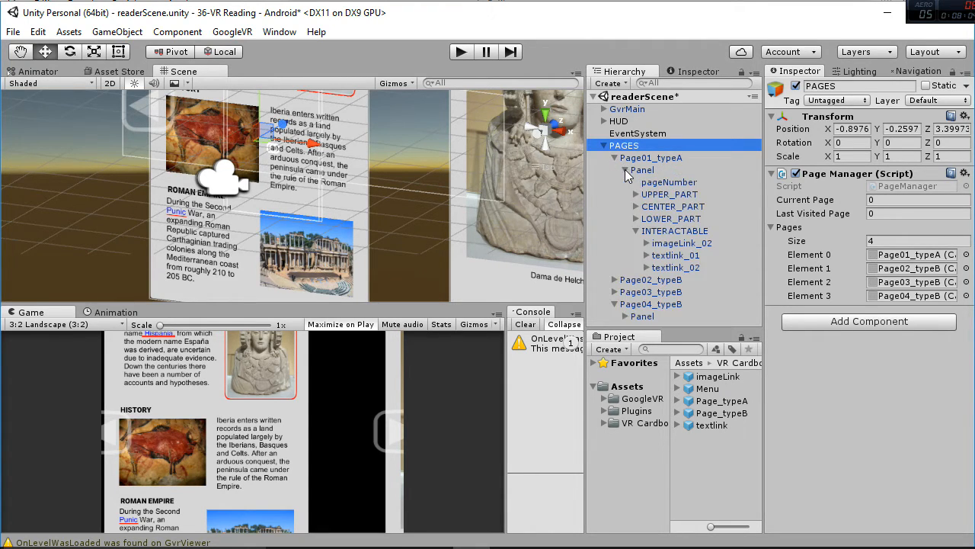
click(636, 231)
click(677, 231)
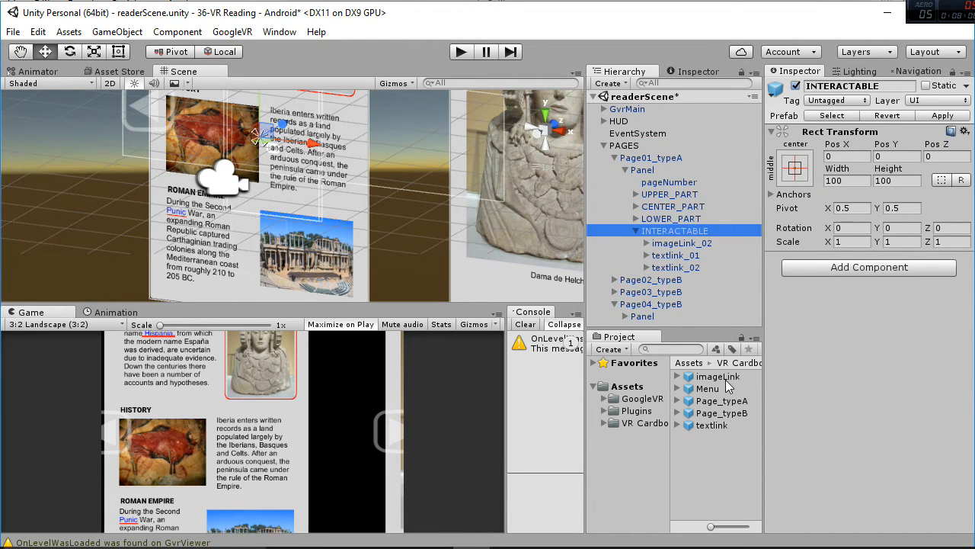
drag(725, 381, 678, 236)
drag(678, 282, 682, 244)
click(696, 243)
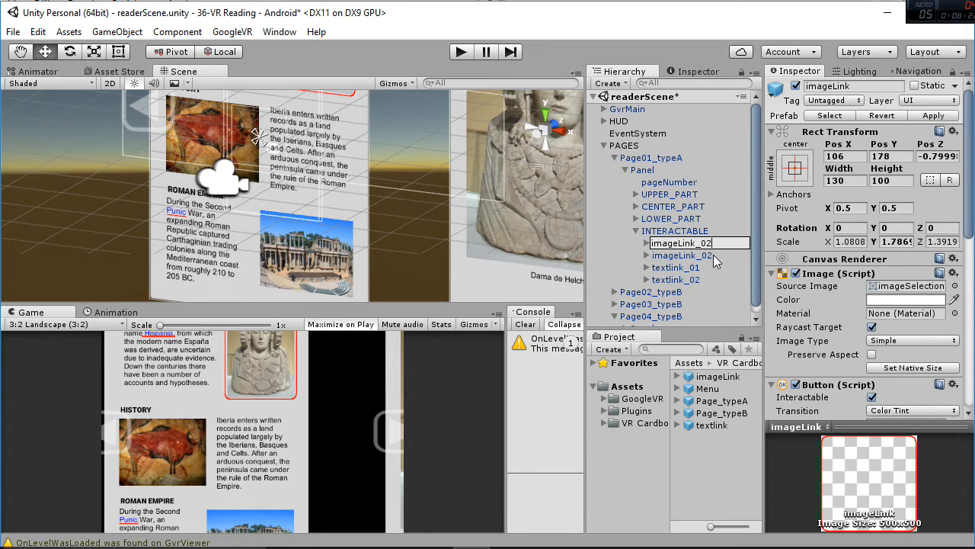
key(Return)
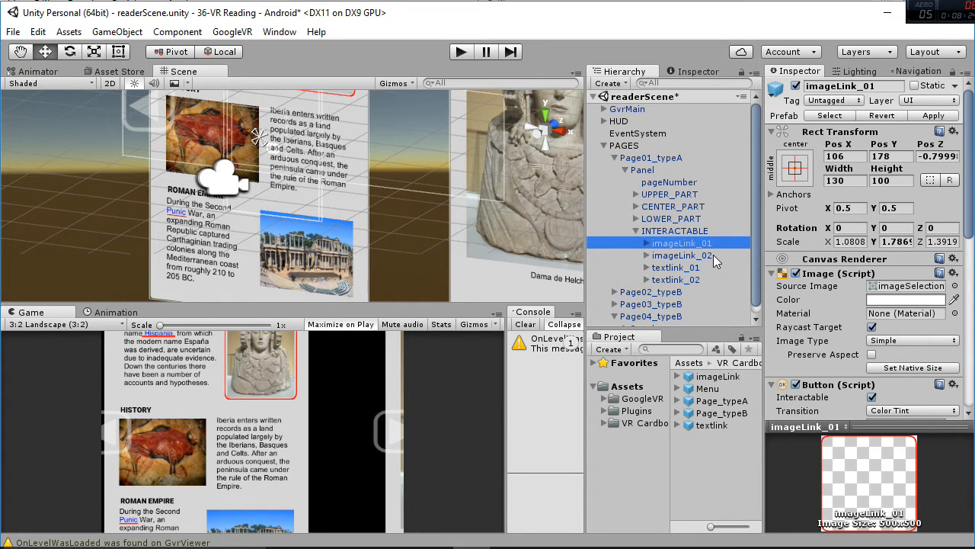
Step: Move imageLink_01 down onto the picture beside the ROMAN EMPIRE text, to about Pos Y -205
double_click(673, 244)
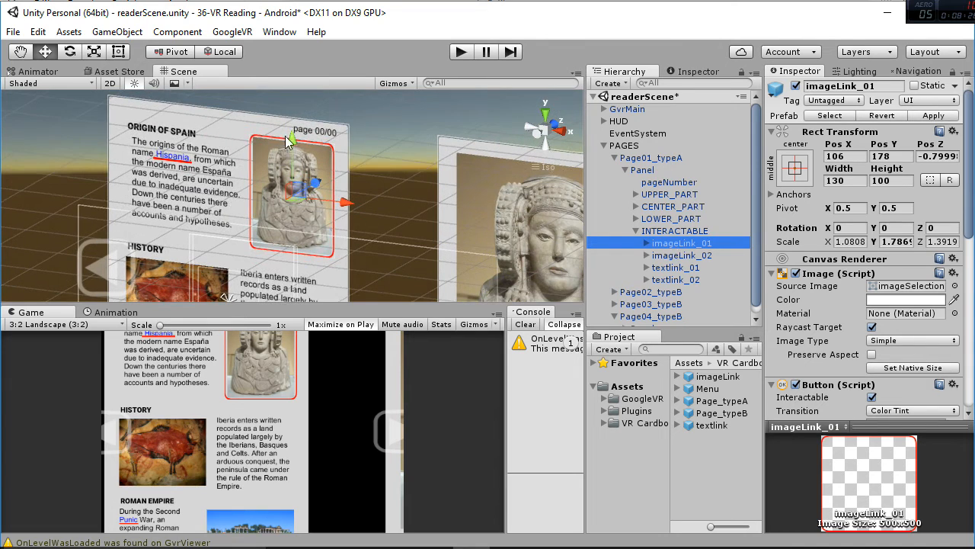
drag(290, 140, 293, 250)
middle_drag(304, 242, 319, 165)
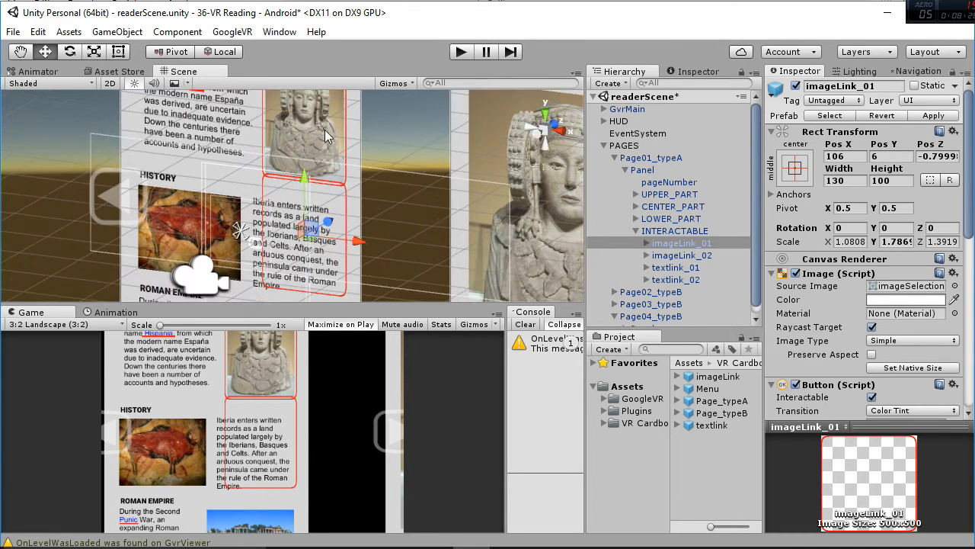
drag(305, 177, 305, 272)
middle_drag(306, 272, 340, 177)
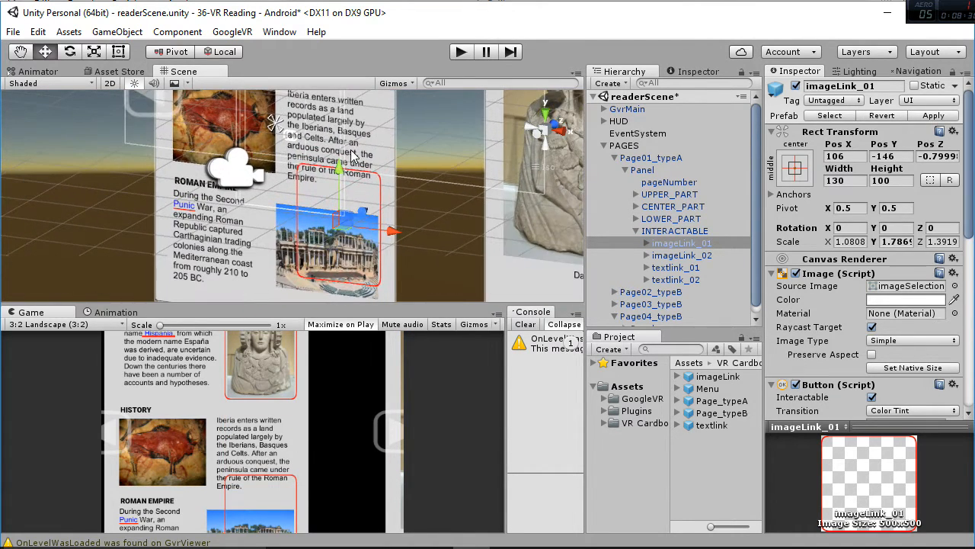
drag(340, 174, 340, 211)
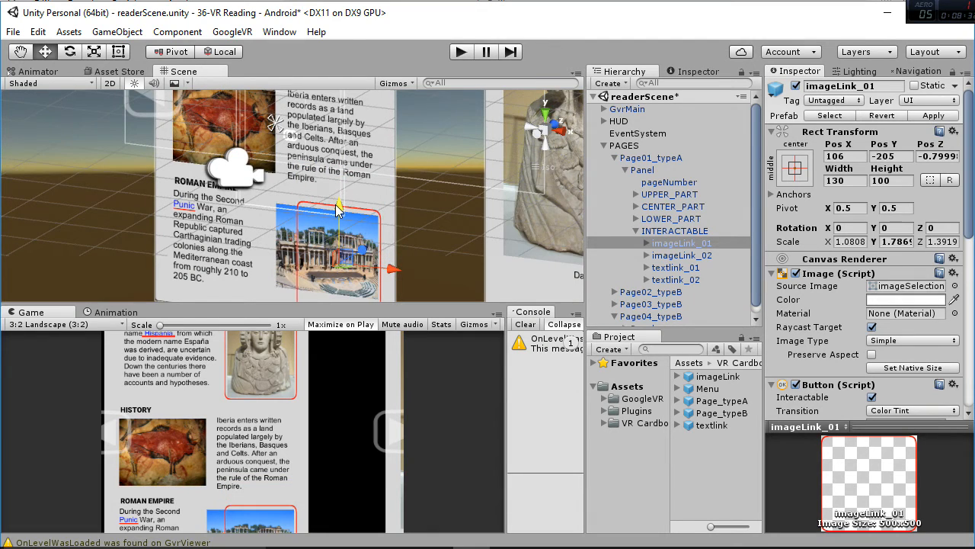
Step: Scale imageLink_01 to about 1.50 in X and 1.38 in Y and position it at about X 87, Y -189 to frame the ROMAN EMPIRE picture
key(r)
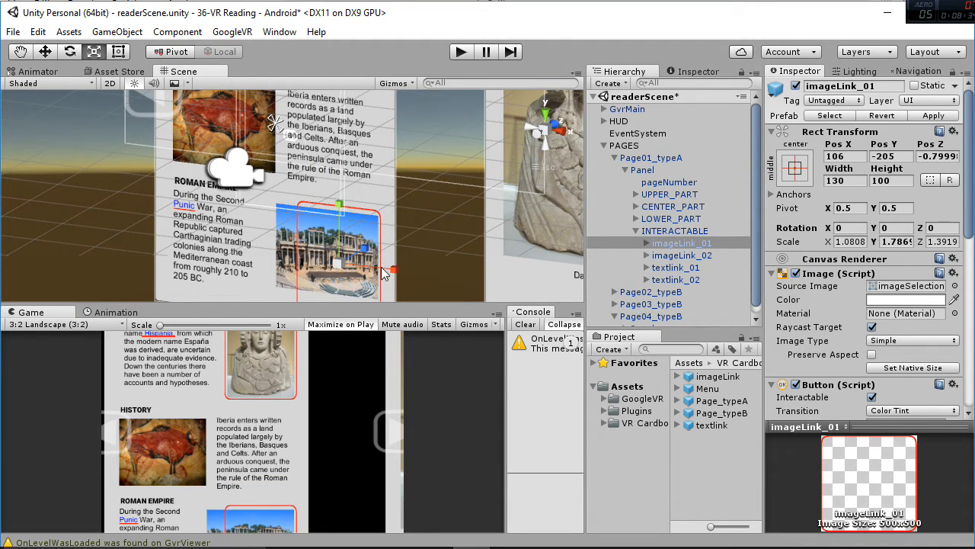
mouse_move(391, 272)
mouse_down()
mouse_move(402, 271)
mouse_move(374, 268)
mouse_up()
scroll(392, 267, down, 1)
key(w)
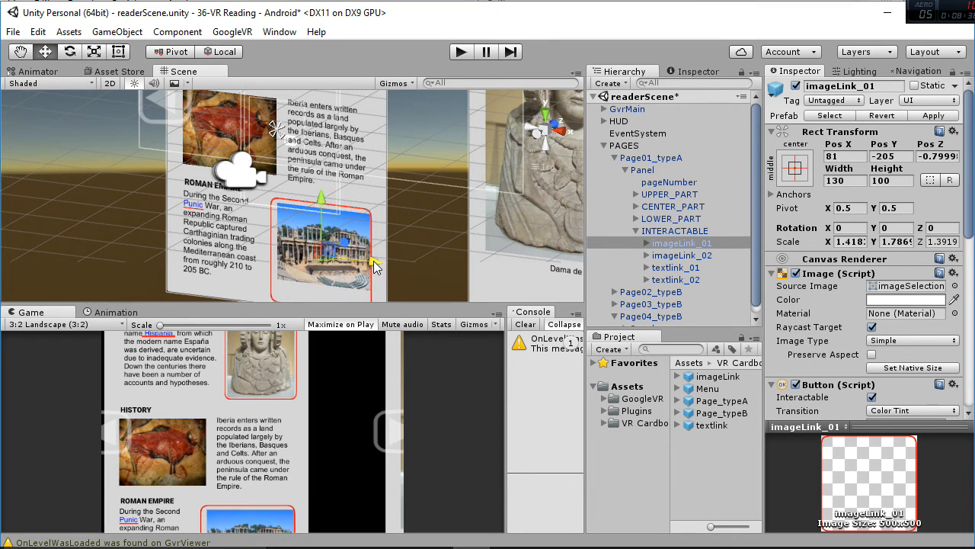
scroll(343, 266, down, 1)
key(e)
key(r)
mouse_move(323, 197)
mouse_down()
mouse_move(327, 217)
mouse_move(321, 197)
mouse_up()
key(w)
key(r)
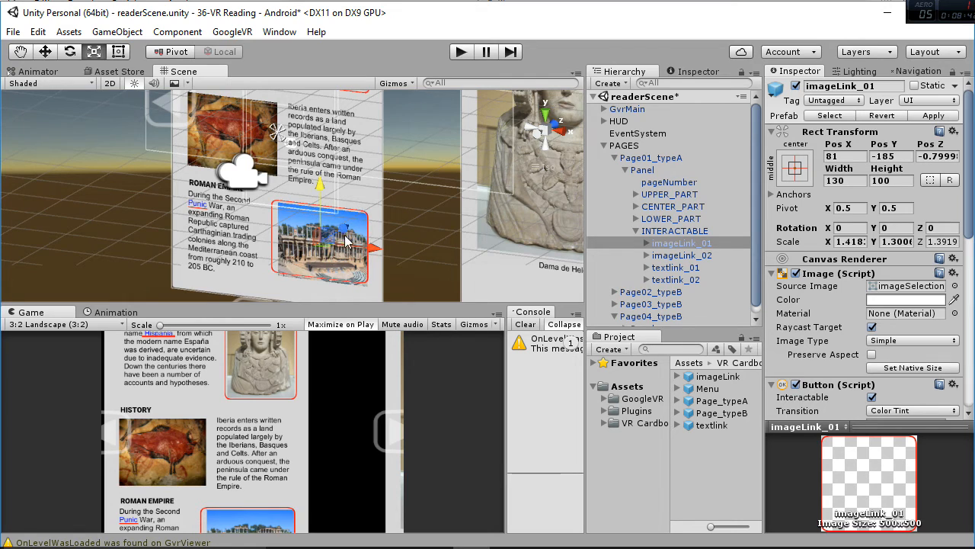
drag(321, 248, 378, 249)
key(w)
drag(324, 191, 324, 192)
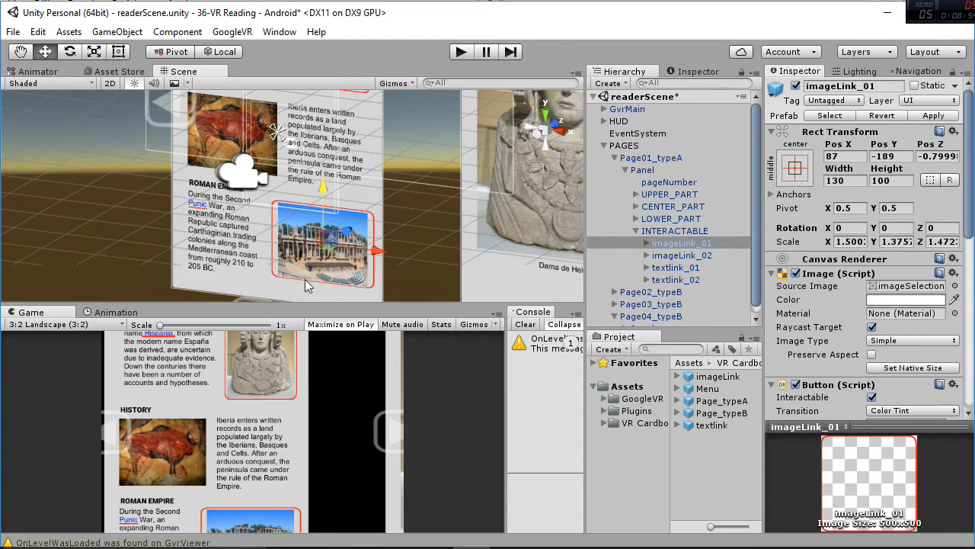
scroll(381, 244, down, 8)
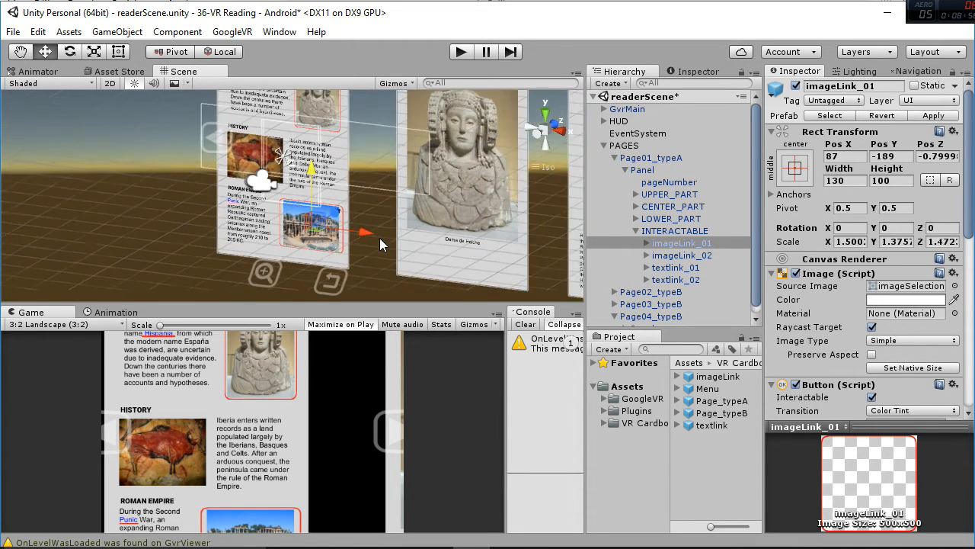
key(f)
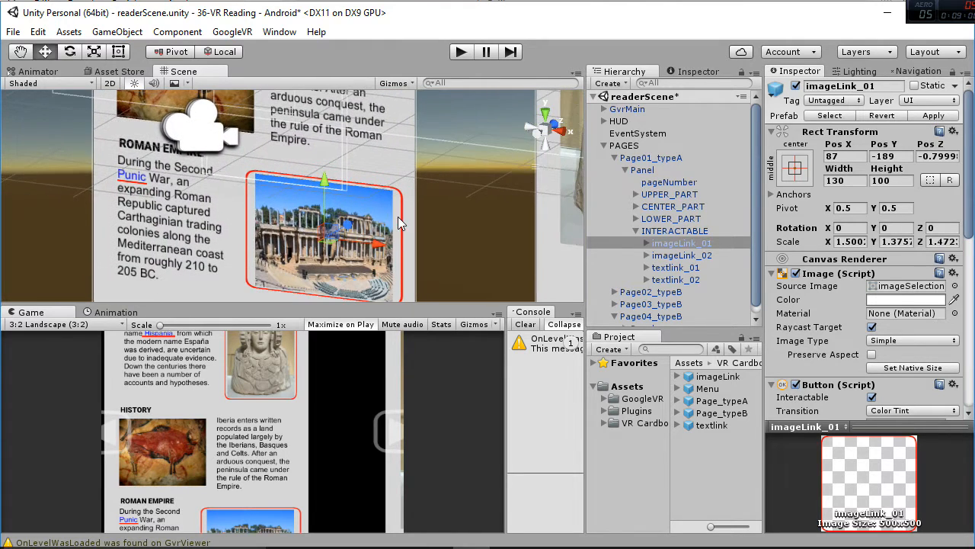
Step: Assign the PAGES object as the target of imageLink_01's On Click event
scroll(814, 305, down, 4)
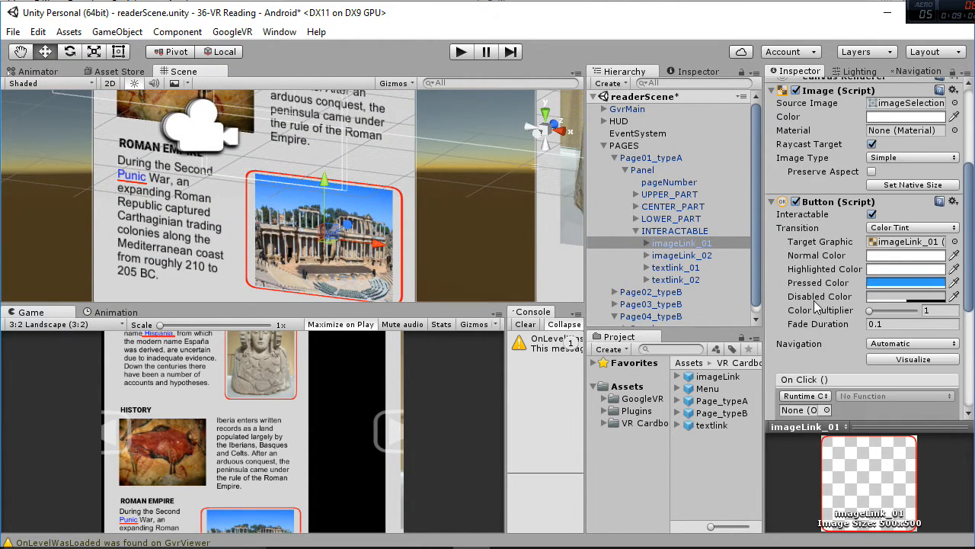
scroll(813, 305, down, 2)
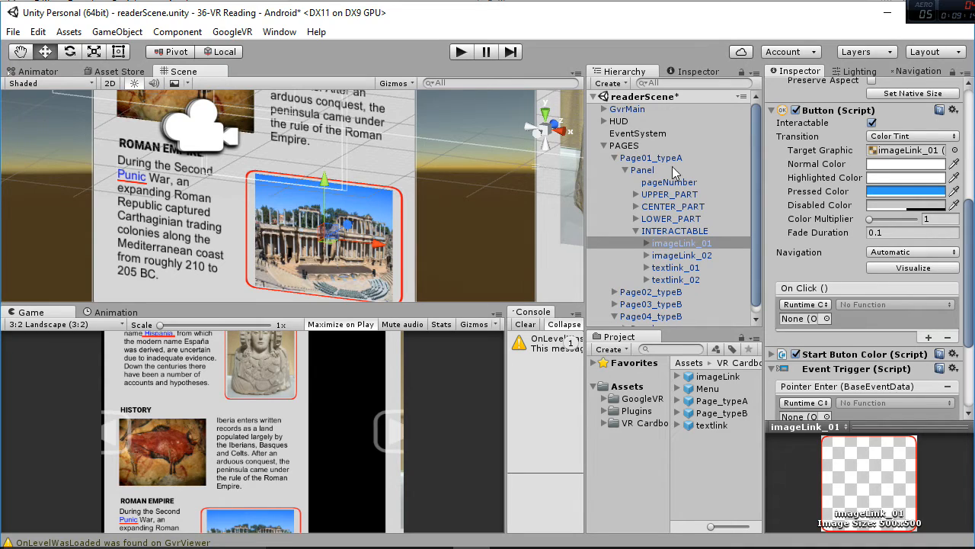
click(628, 146)
drag(630, 148, 810, 318)
Step: Set imageLink_01's On Click function to PageManager goToPage (int) with the page argument 3
click(865, 304)
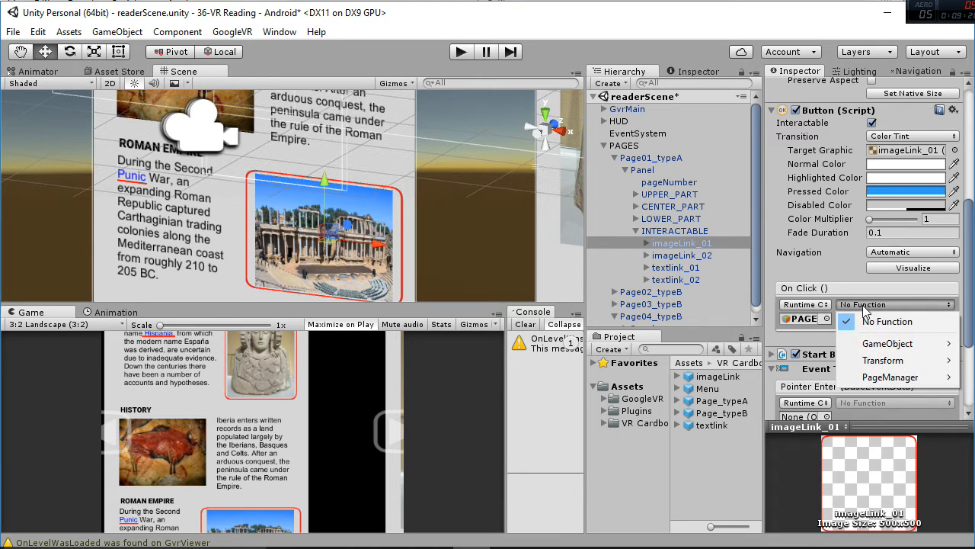
mouse_move(893, 378)
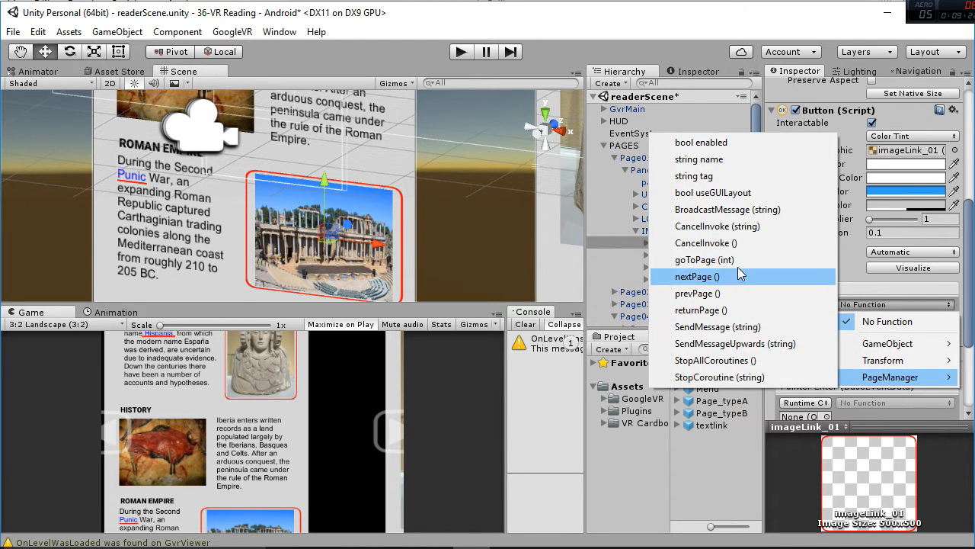
click(682, 259)
click(869, 305)
click(870, 321)
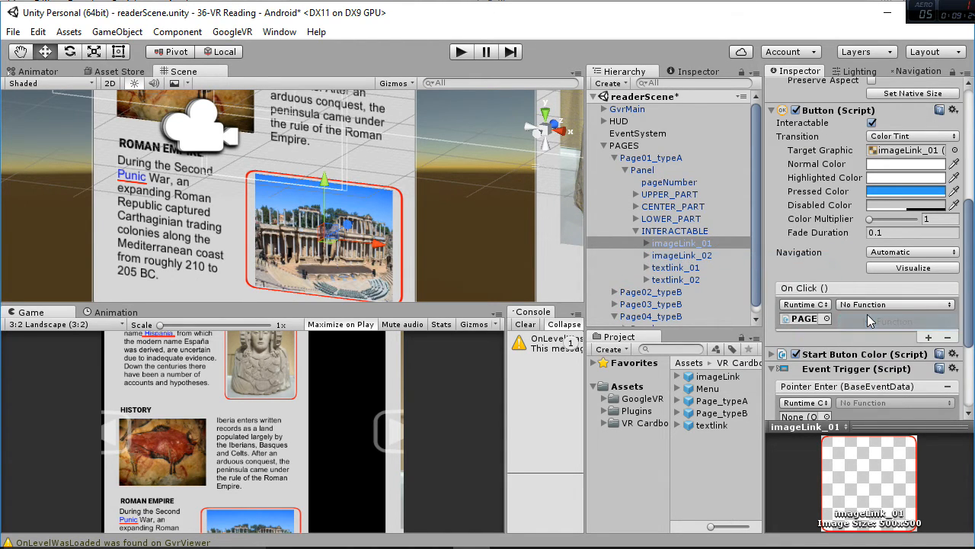
click(865, 306)
mouse_move(907, 377)
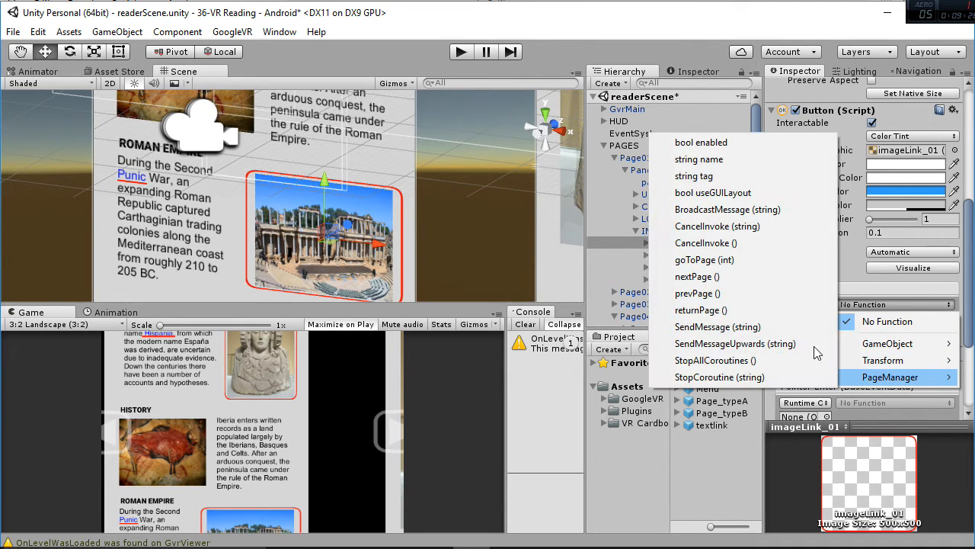
click(704, 260)
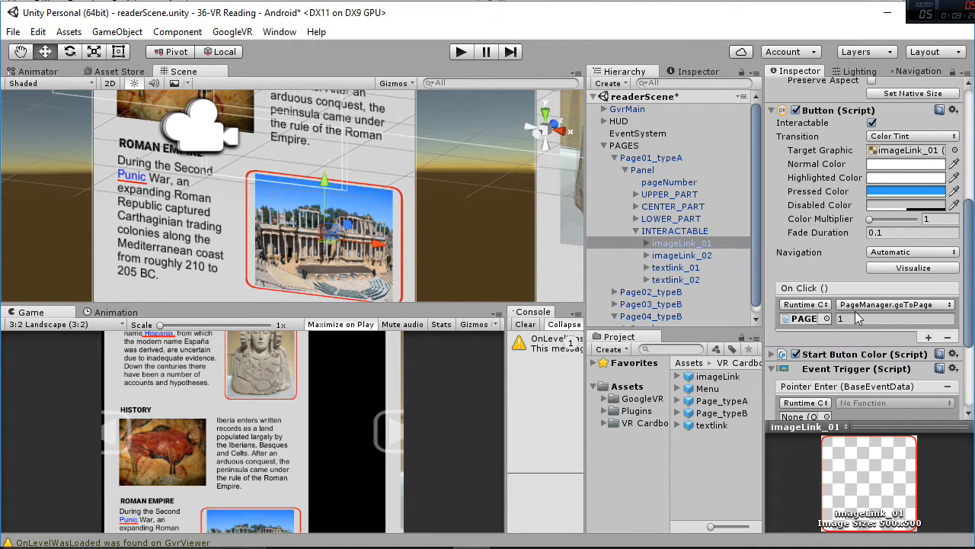
click(858, 317)
text(3)
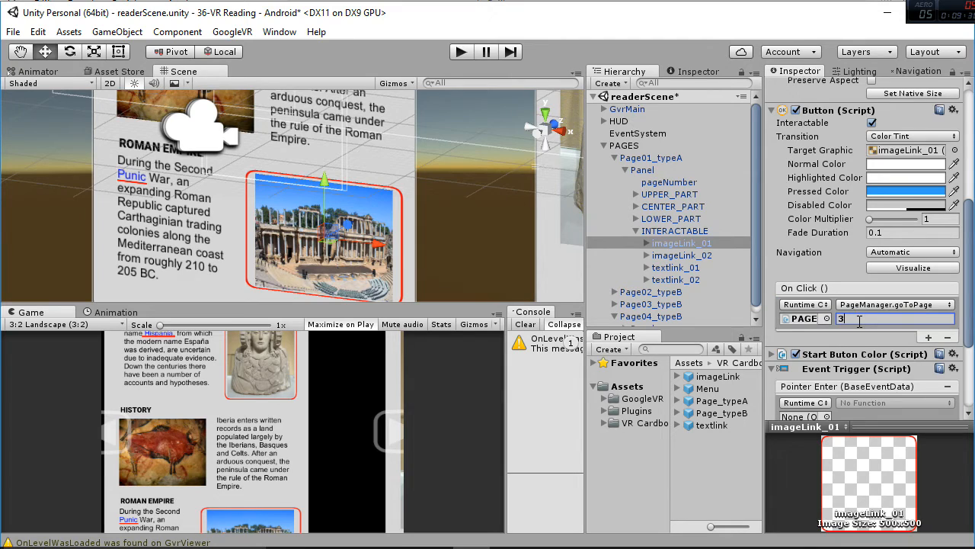
Step: Assign the HUD object as the target of both Pointer Enter and Pointer Exit in imageLink_01's Event Trigger
scroll(818, 376, down, 3)
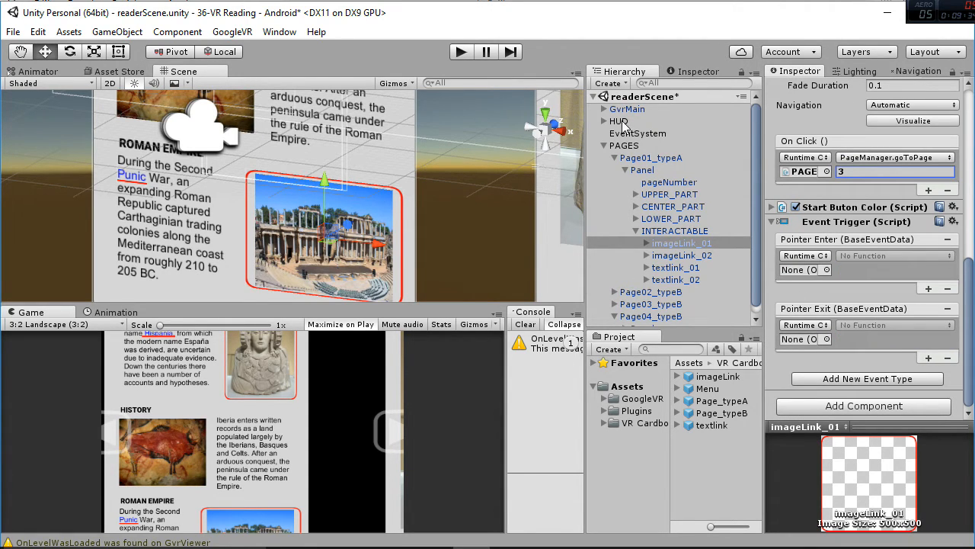
drag(619, 122, 802, 270)
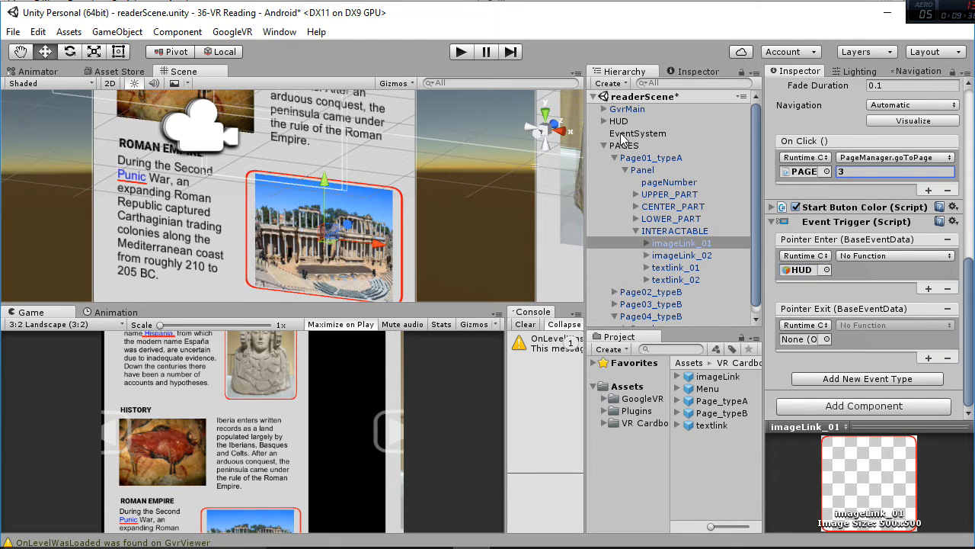
drag(621, 125, 801, 338)
Step: Set the Pointer Enter function of imageLink_01's Event Trigger to CircleTrigger prepareToClick (Button)
click(865, 256)
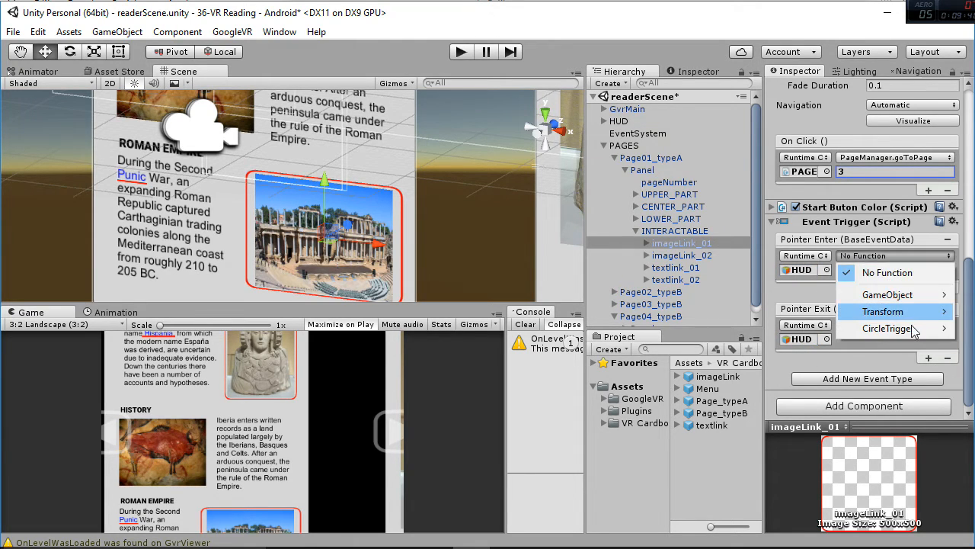
mouse_move(862, 328)
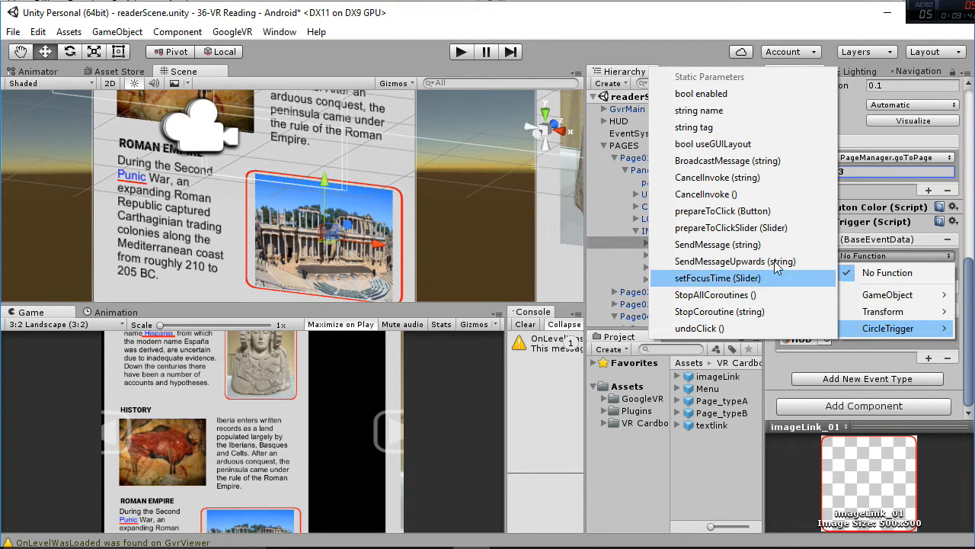
click(759, 212)
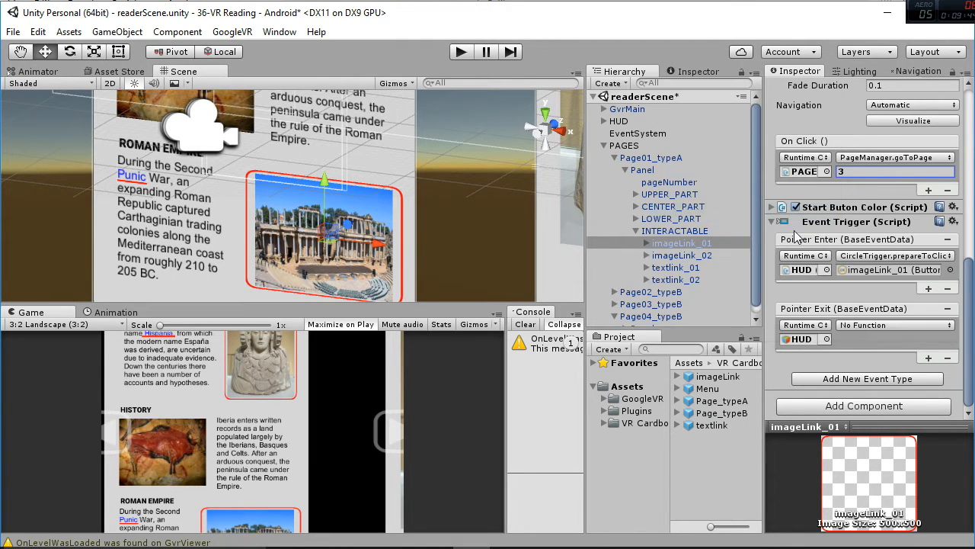
Step: Set the Pointer Exit function of imageLink_01's Event Trigger to CircleTrigger undoClick () and review its button settings
click(889, 326)
mouse_move(876, 398)
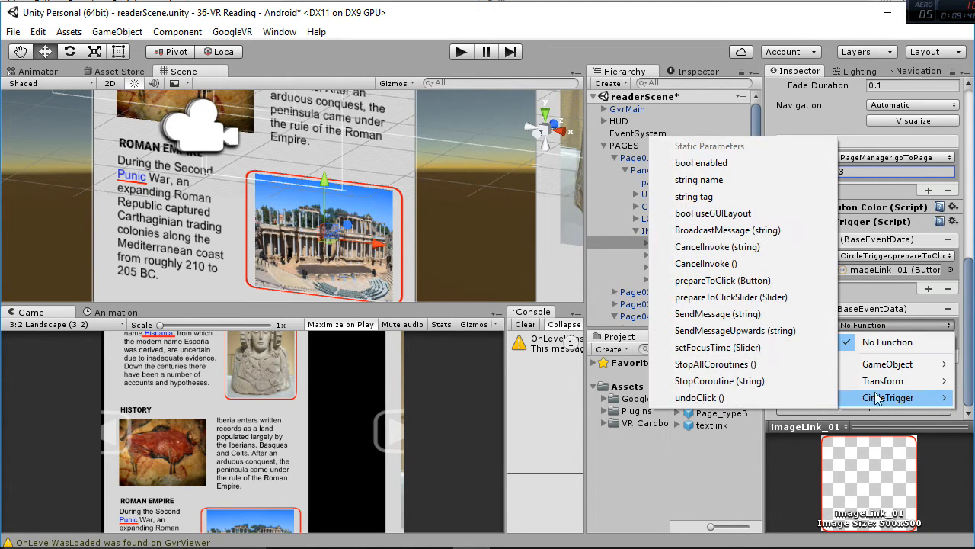
click(800, 397)
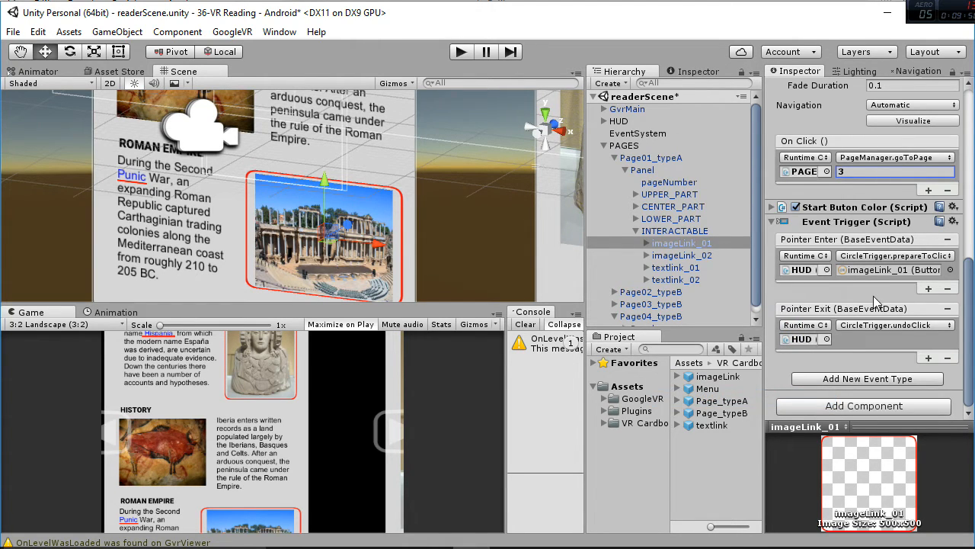
scroll(877, 304, up, 3)
scroll(785, 259, up, 3)
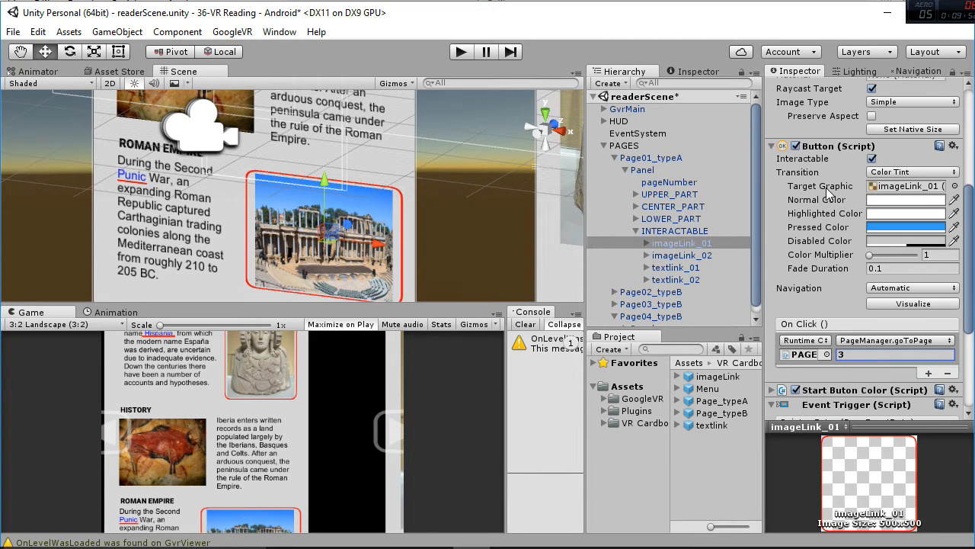
scroll(897, 417, down, 5)
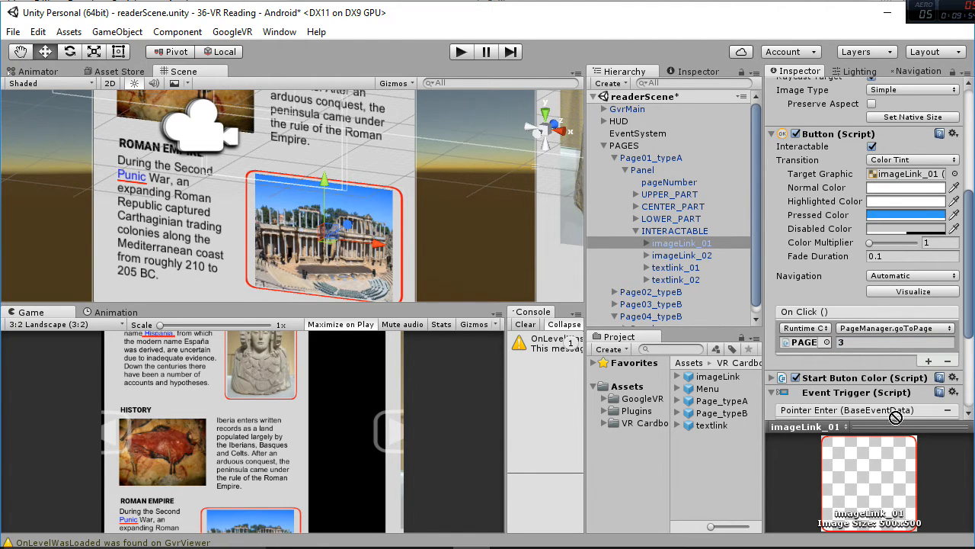
drag(887, 387, 882, 377)
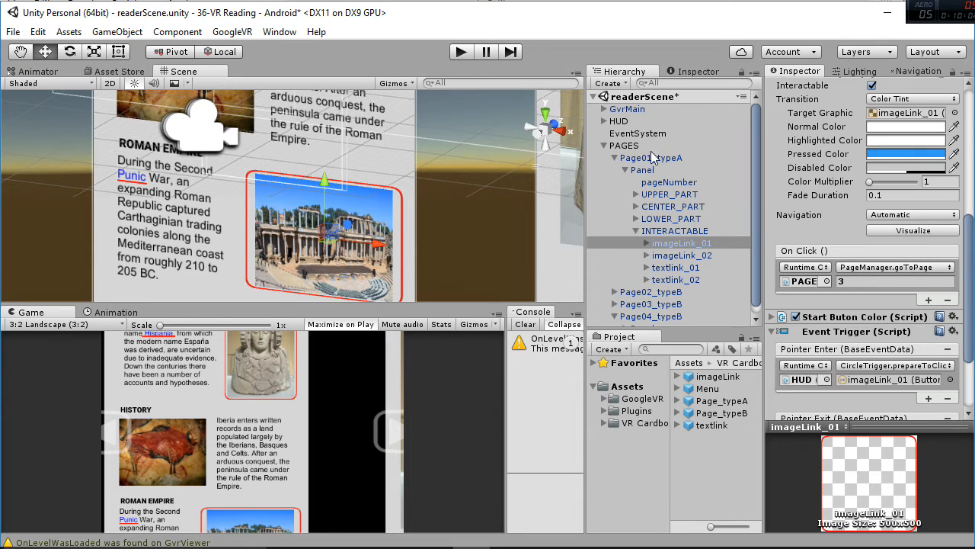
Step: Collapse the PAGES hierarchy, then run the scene and test the jump from page 1 to the Punic War page
click(604, 146)
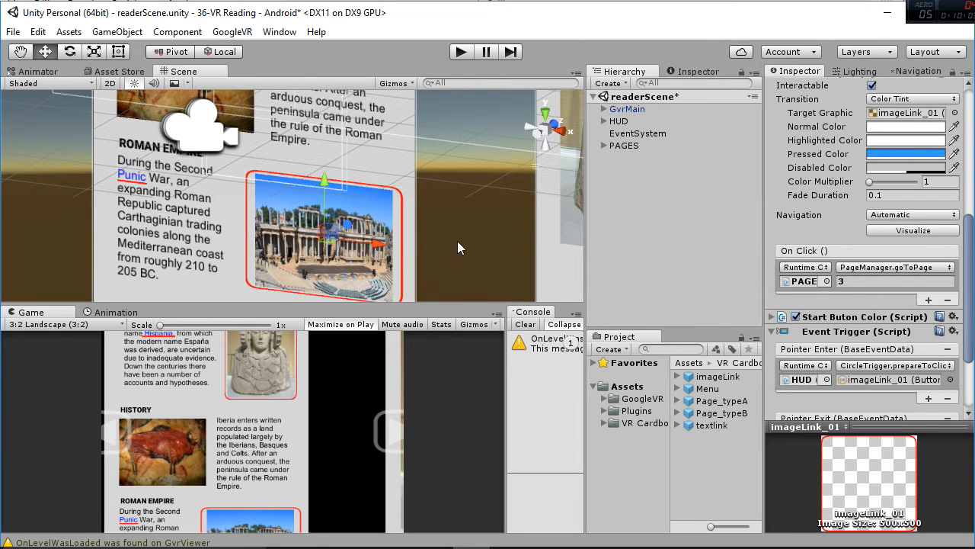
click(459, 55)
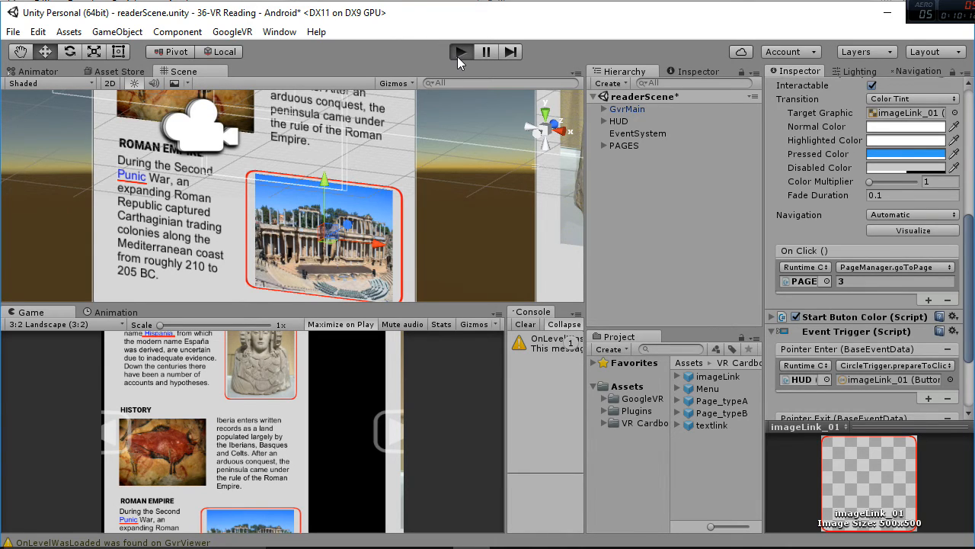
click(460, 53)
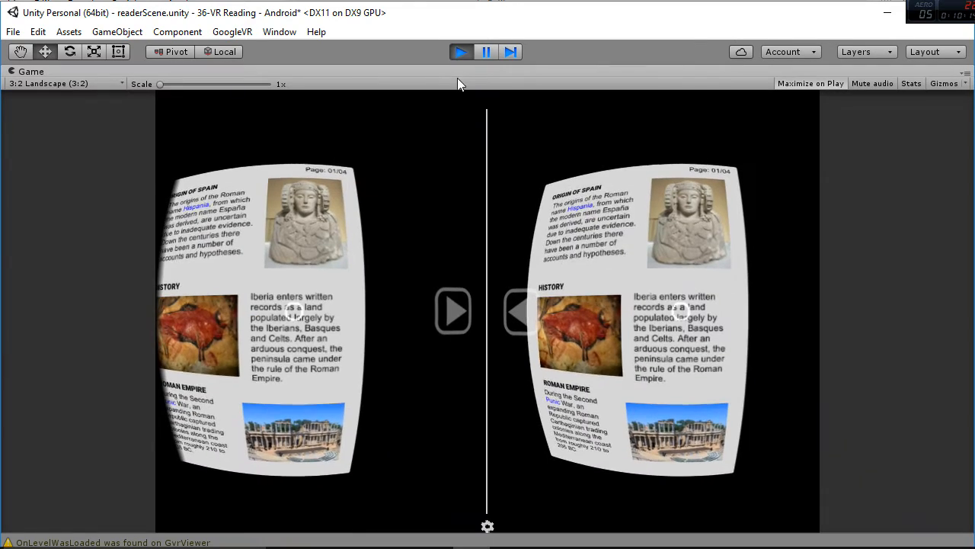
alt+drag(405, 283, 417, 245)
click(417, 251)
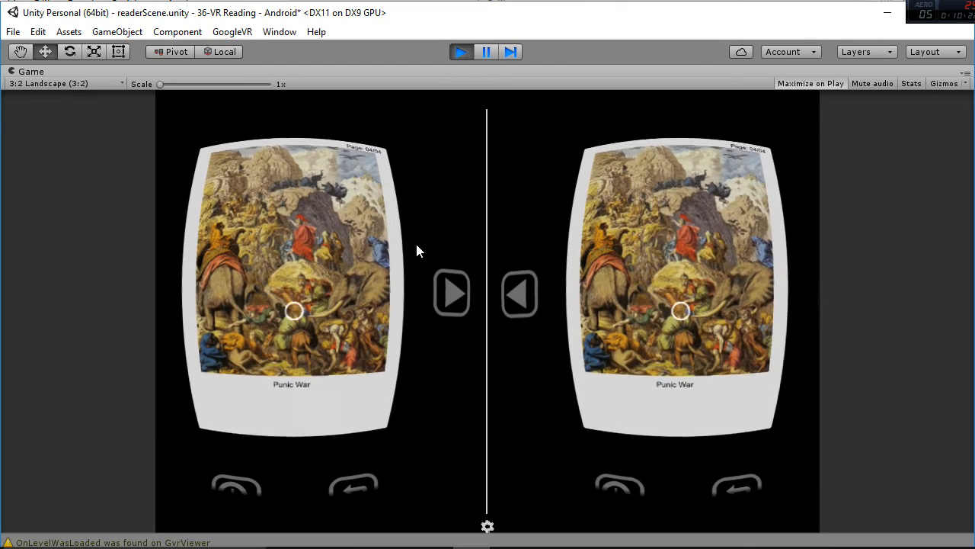
Step: Test the gaze-operated previous-page arrow by going back from the Punic War page through the Hispania map and Dama de Helche pages
mouse_move(416, 251)
alt+mouse_down()
mouse_move(346, 228)
mouse_move(414, 232)
alt+mouse_up()
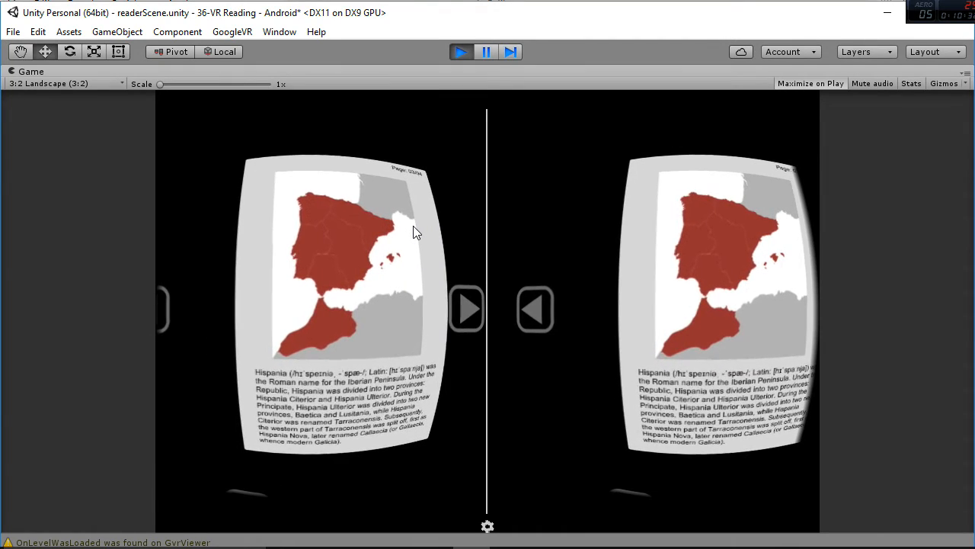
key(alt)
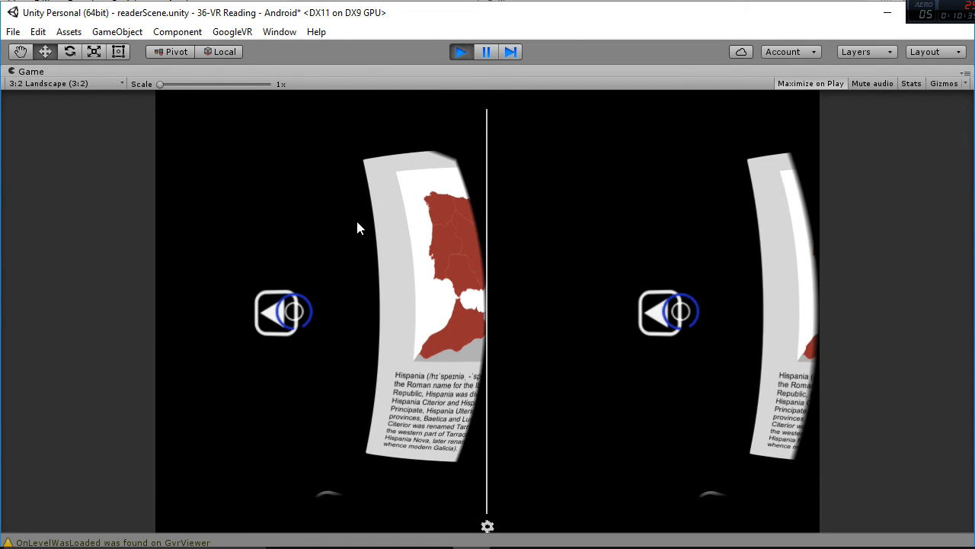
click(357, 222)
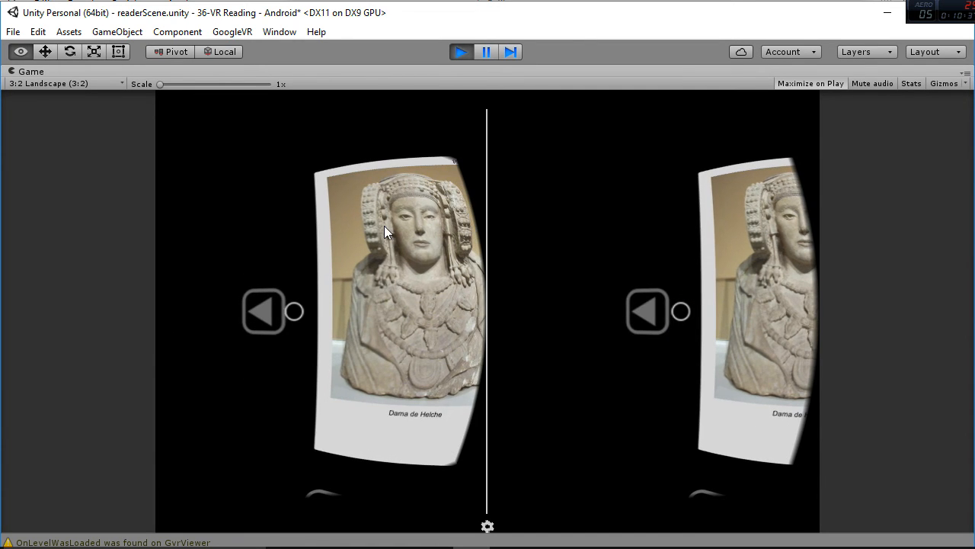
key(alt)
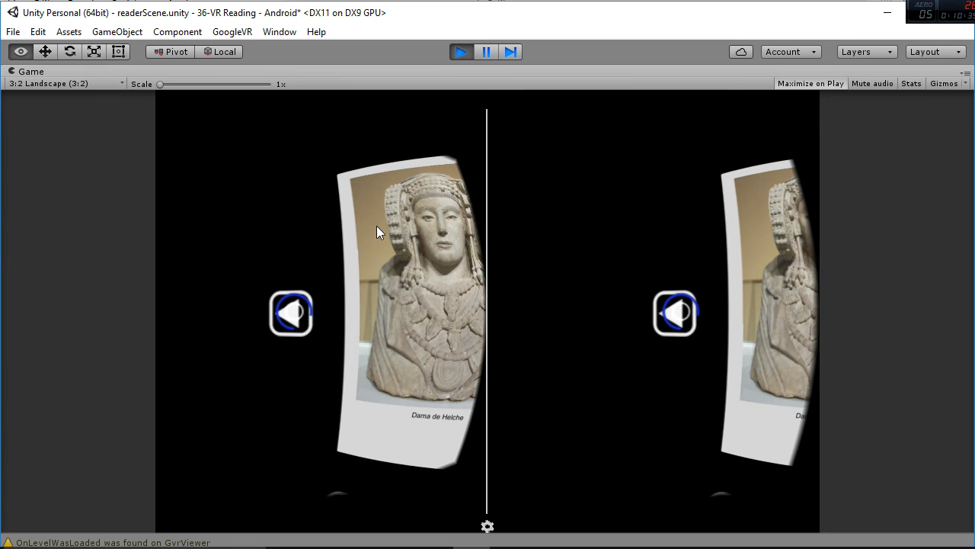